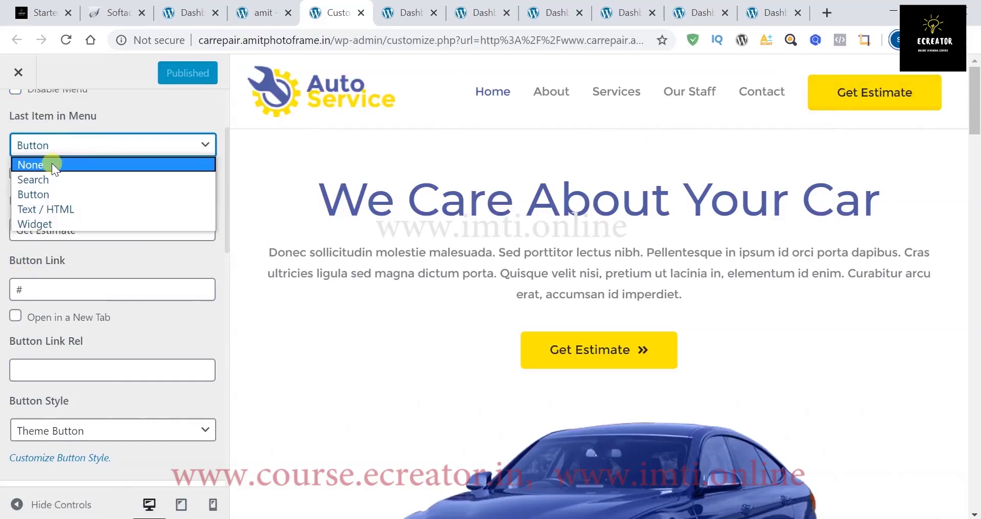
Set the header logo width to 153 in the Site Identity settings.
click(136, 145)
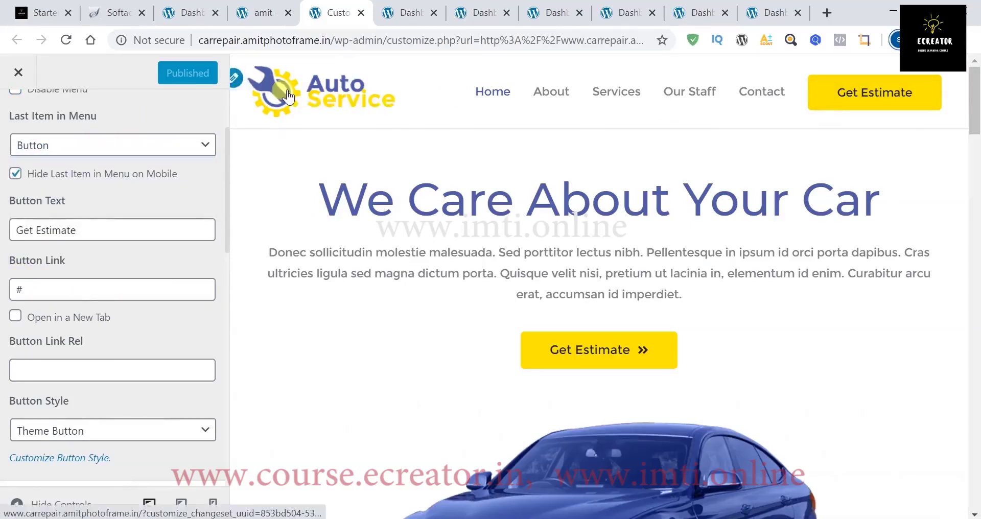
click(315, 99)
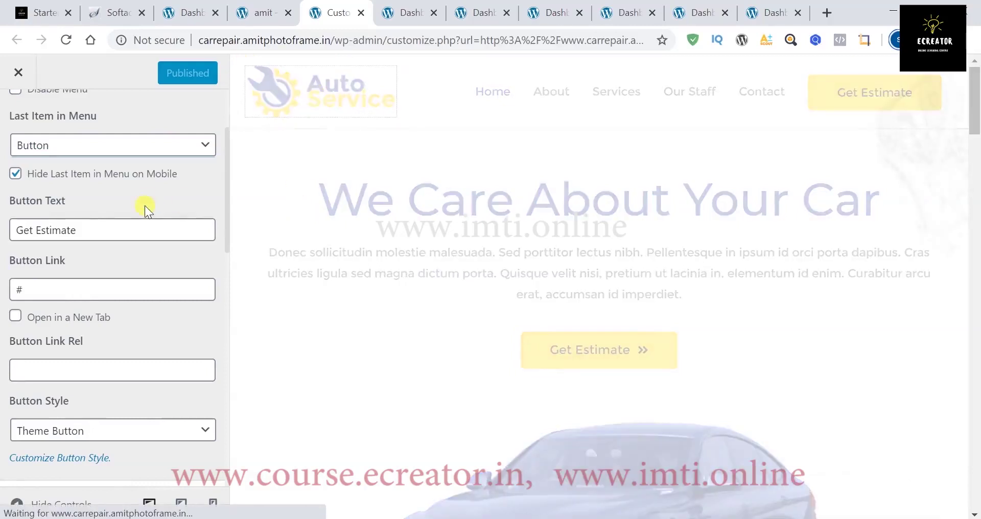
scroll(146, 206, up, 3)
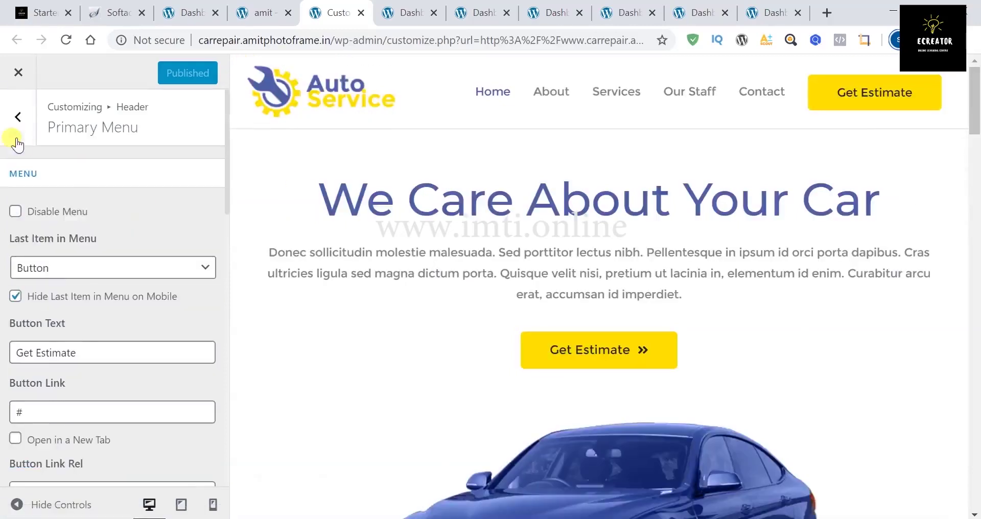
click(18, 119)
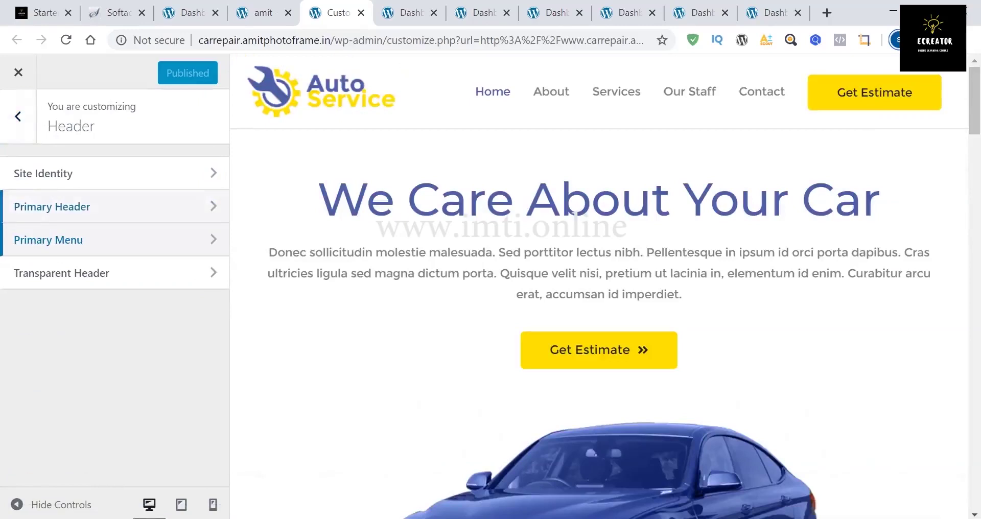
click(106, 173)
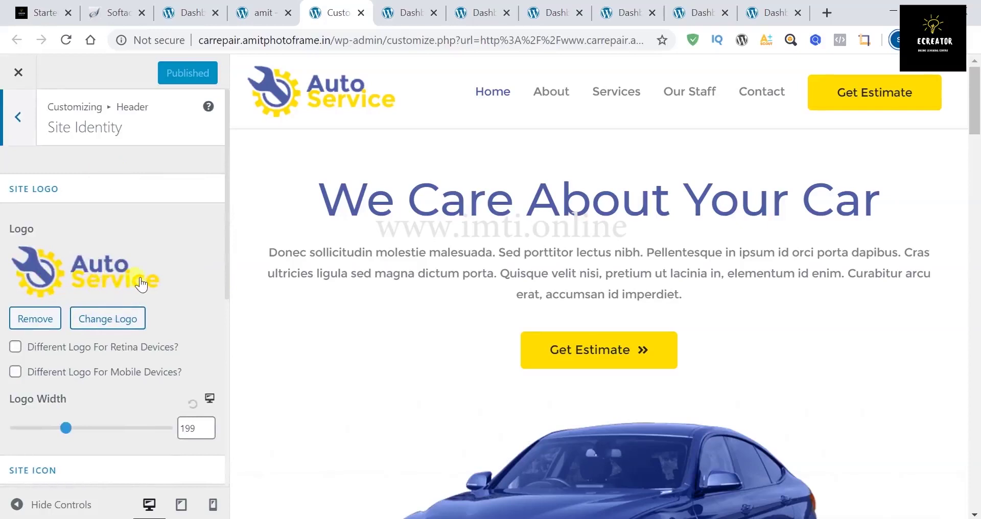
scroll(135, 281, down, 3)
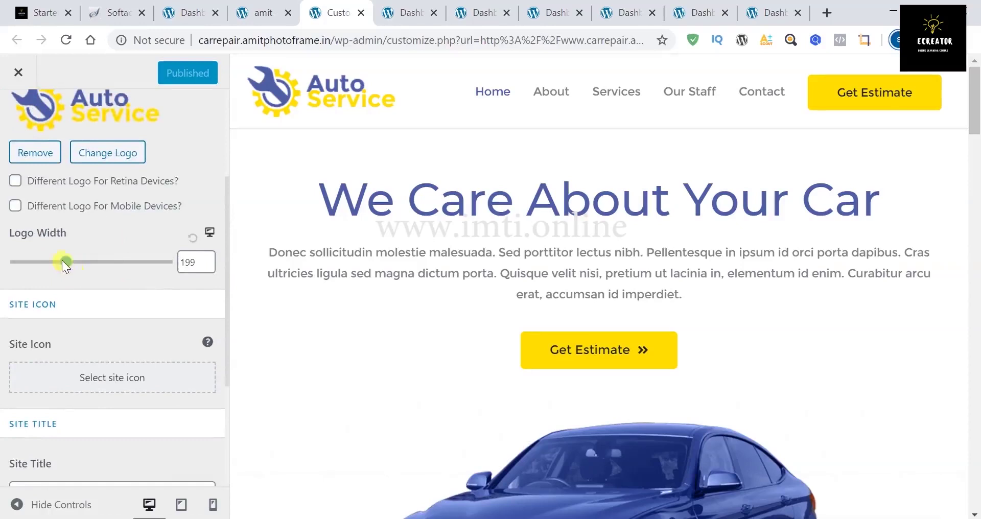
mouse_move(64, 260)
mouse_down()
mouse_move(100, 260)
mouse_move(29, 257)
mouse_move(55, 256)
mouse_up()
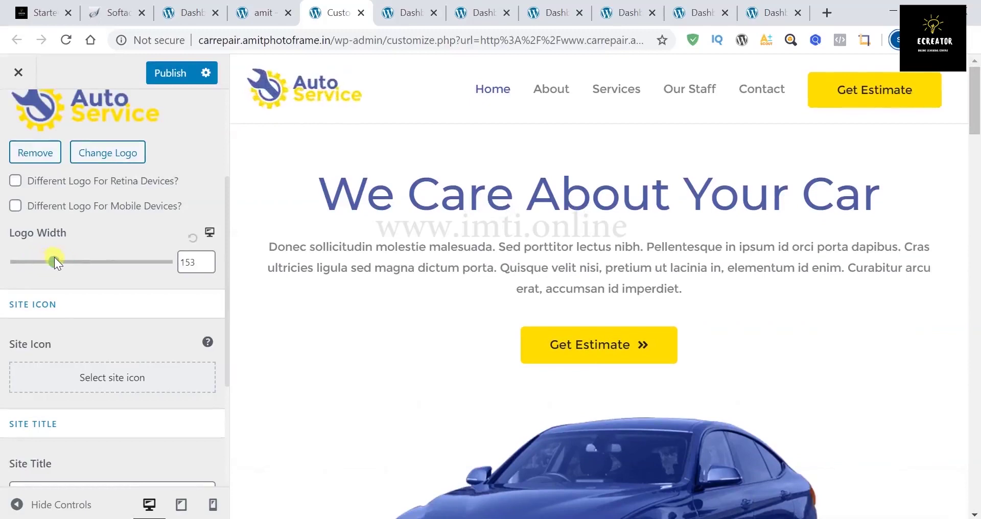
Review the homepage preview down to its footer and open the Header Footer & Blocks template list in a separate tab.
scroll(327, 323, down, 8)
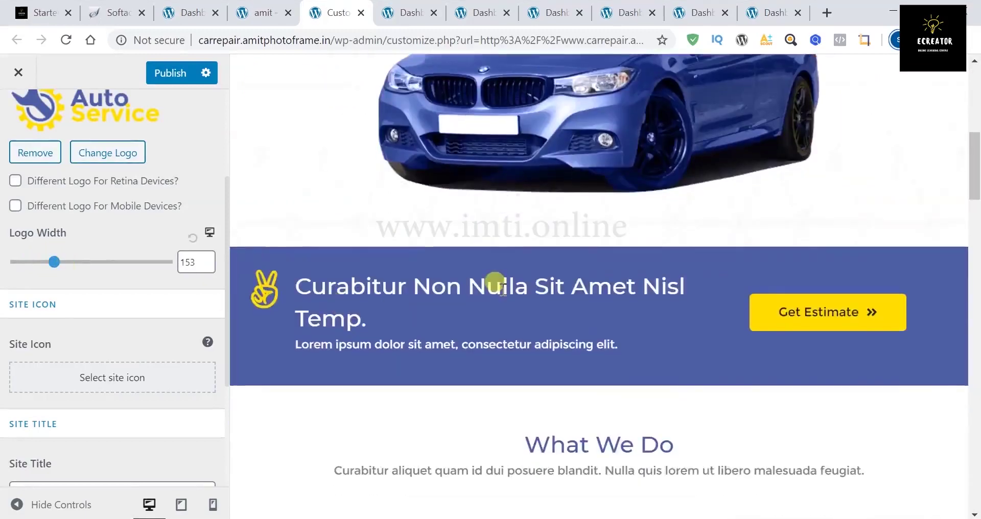
scroll(503, 286, down, 20)
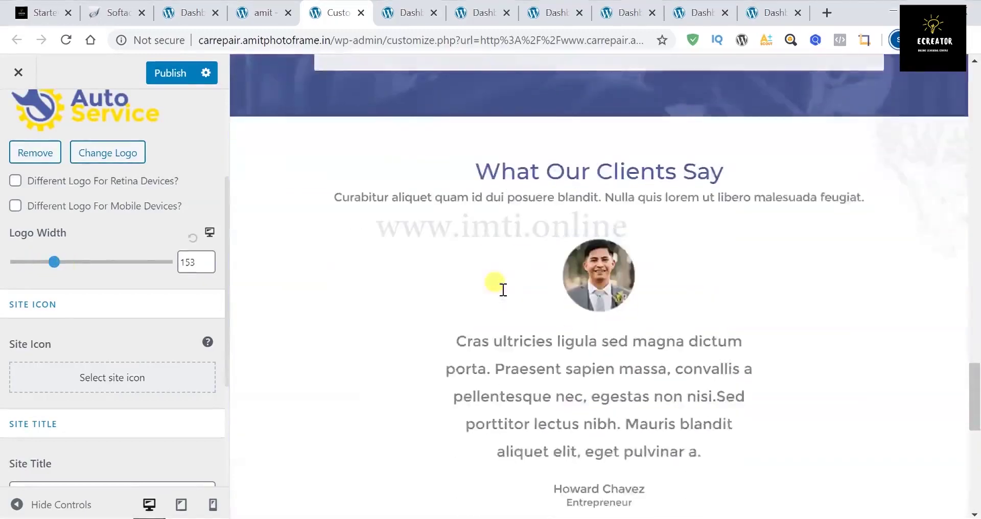
scroll(504, 286, down, 1)
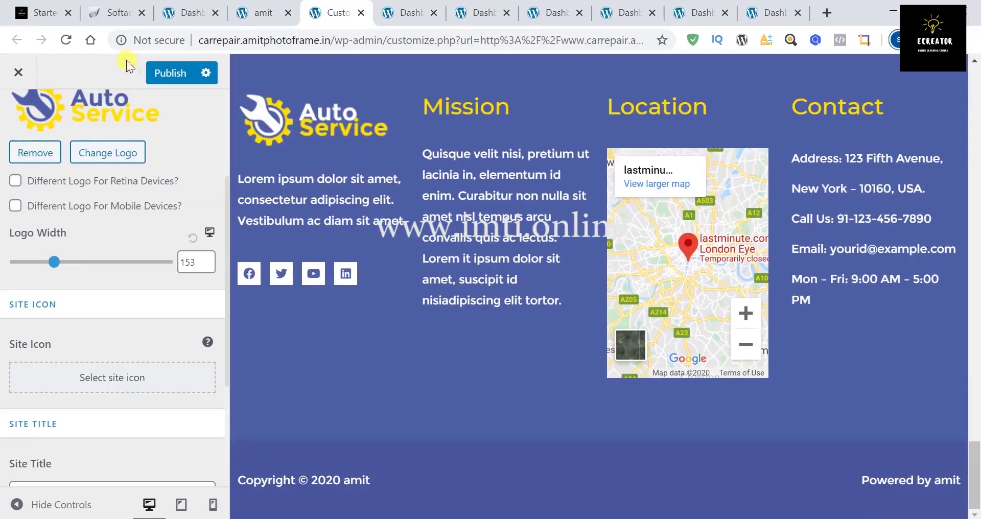
click(190, 12)
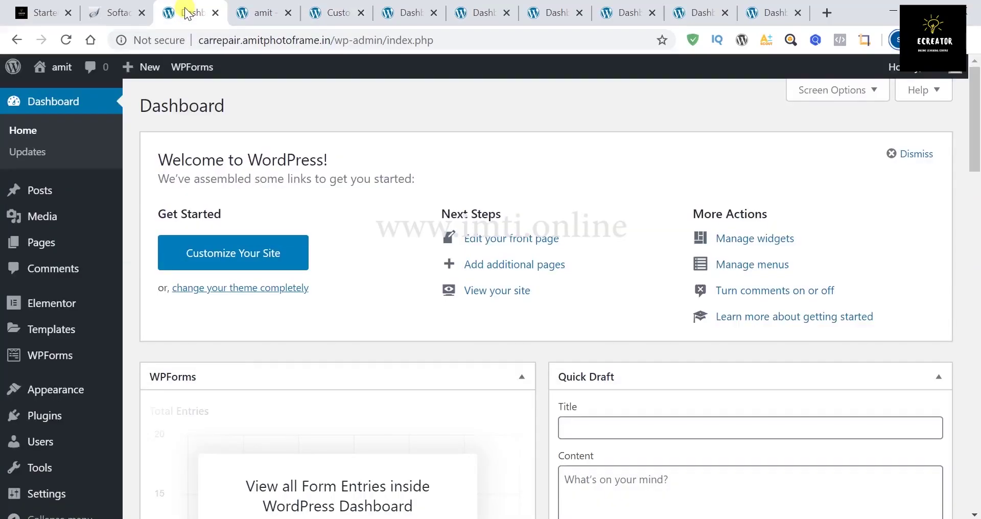
mouse_move(55, 390)
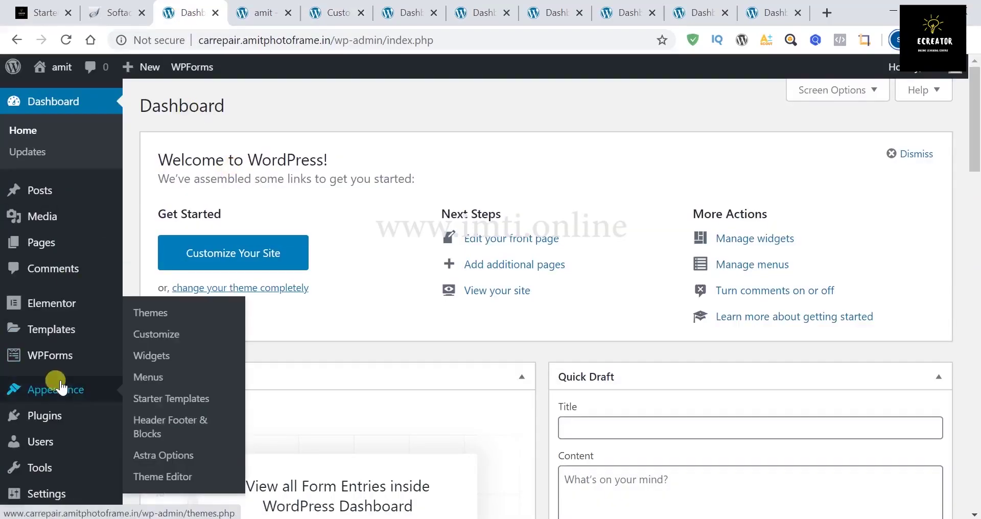
right_click(175, 425)
click(223, 256)
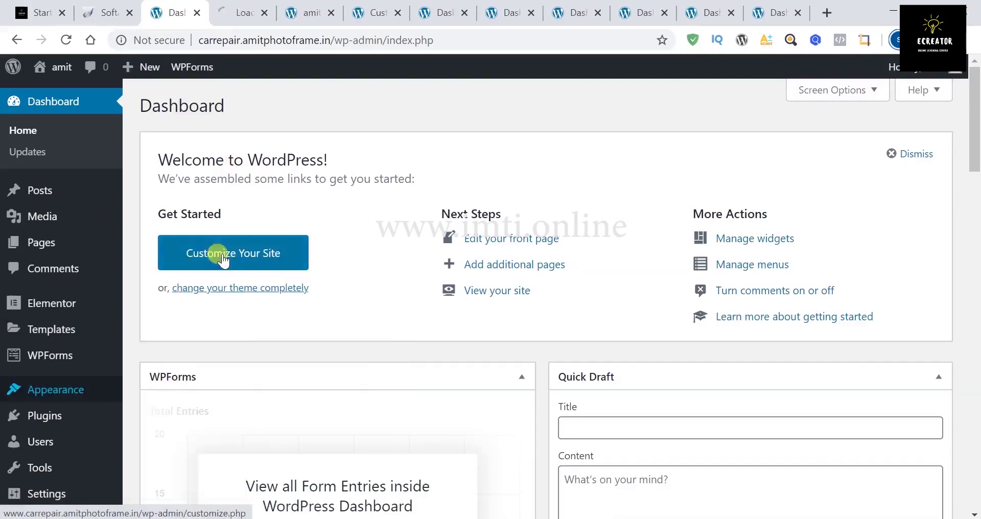
click(247, 14)
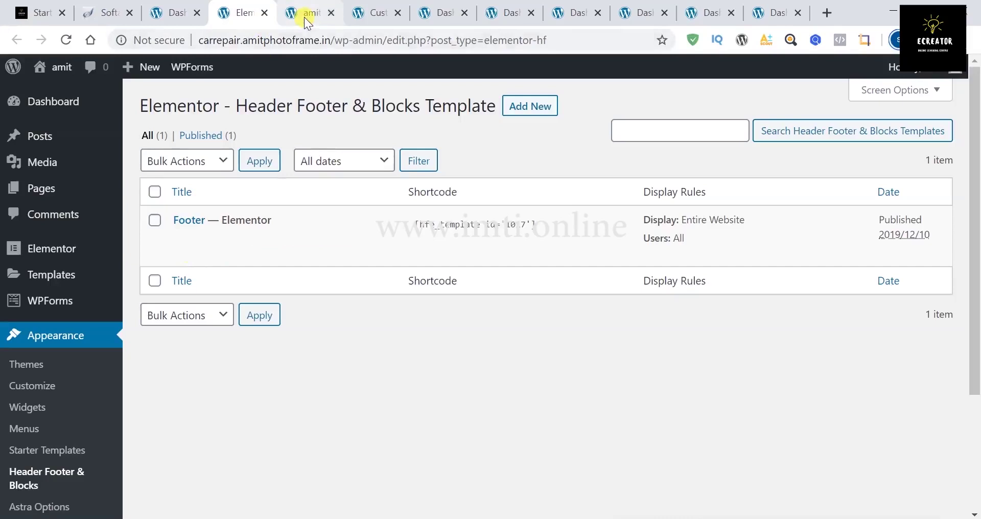
Close the Header Footer & Blocks template list, look over the live site and return to the site customizer.
click(263, 14)
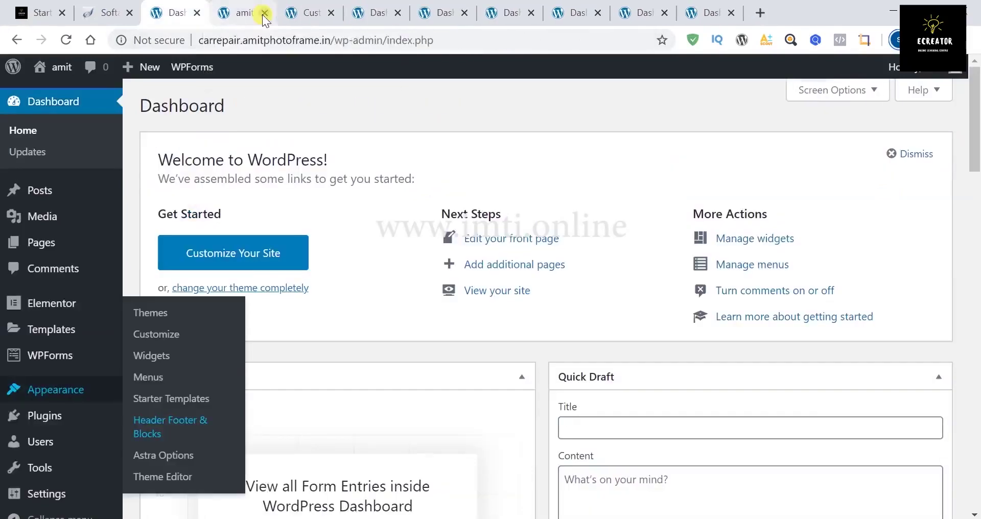
click(249, 18)
scroll(337, 230, down, 5)
scroll(343, 236, up, 5)
click(195, 20)
mouse_move(199, 77)
click(329, 13)
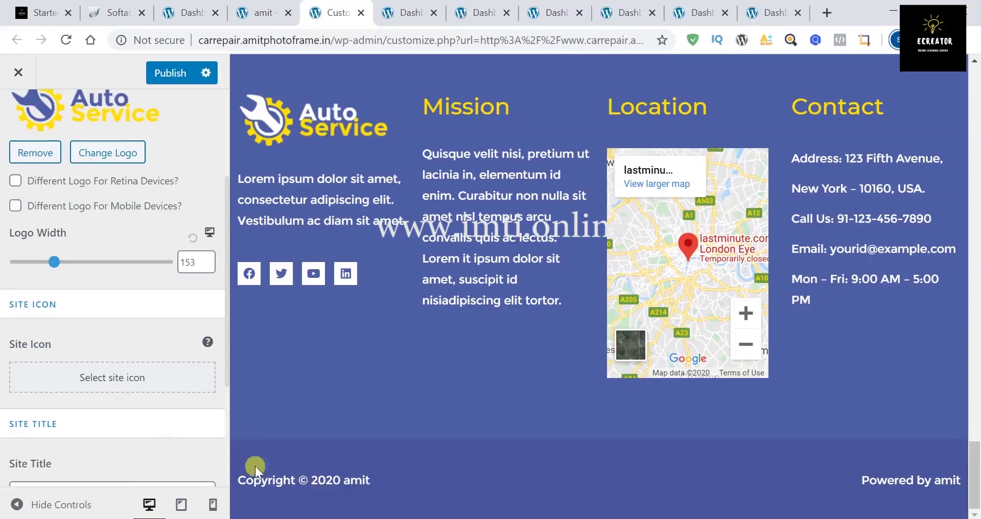
Check the Site Identity options and open the customizer's Footer Bar settings.
scroll(62, 391, down, 4)
scroll(63, 393, up, 4)
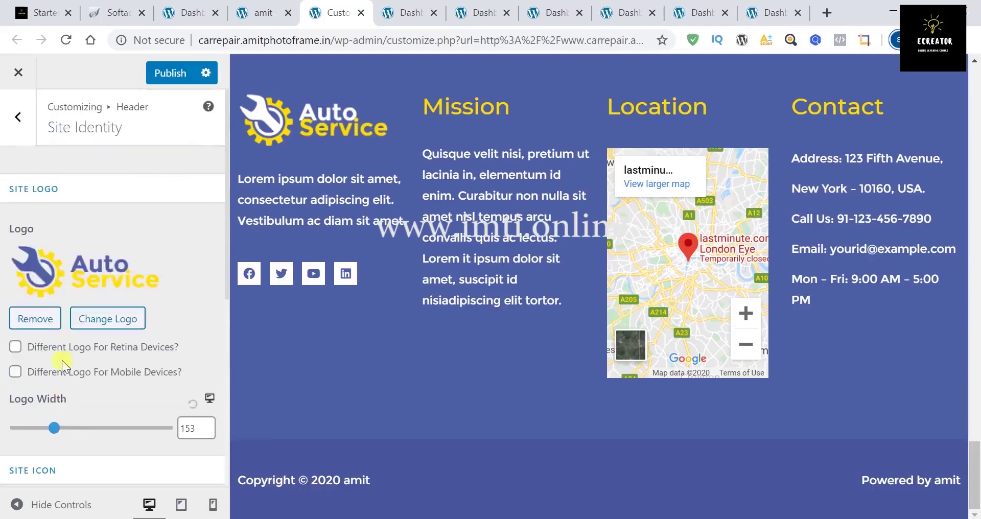
scroll(109, 372, down, 4)
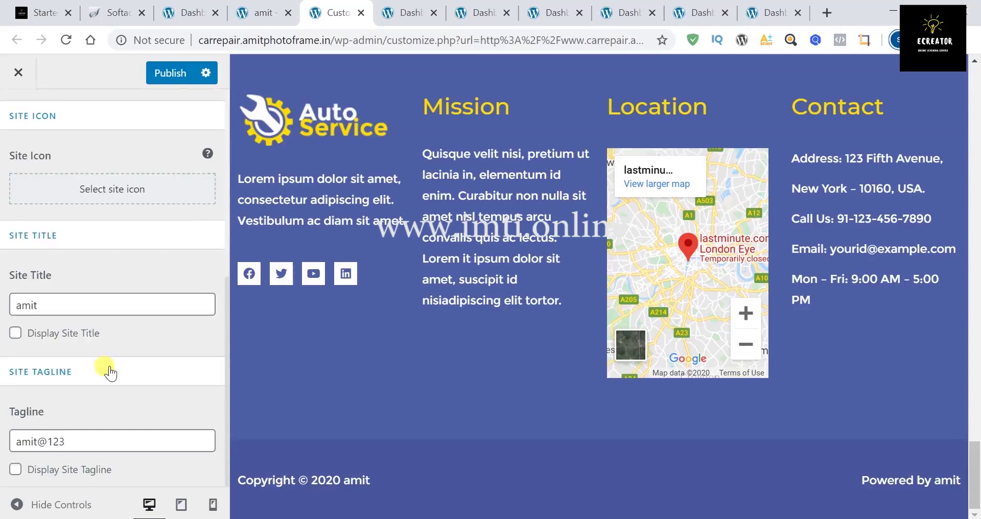
scroll(109, 373, up, 4)
click(16, 116)
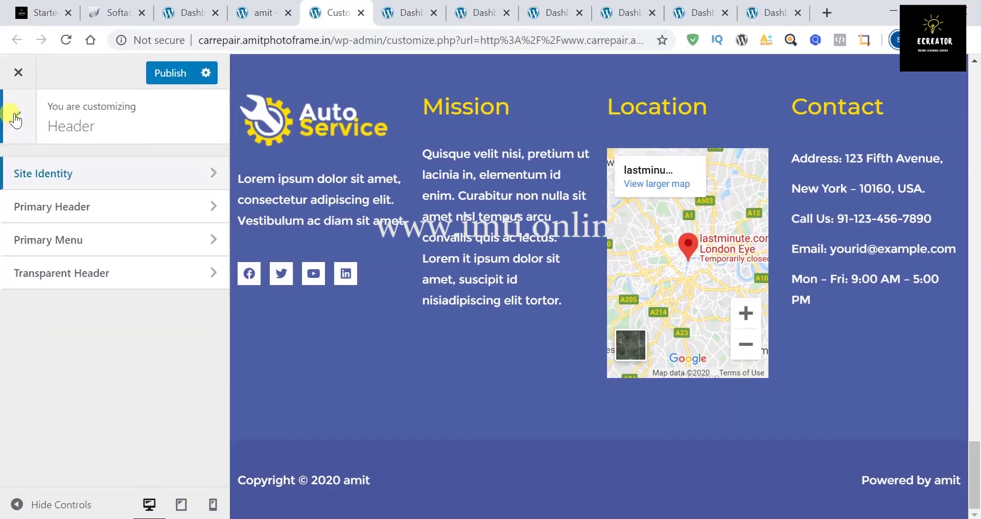
click(15, 117)
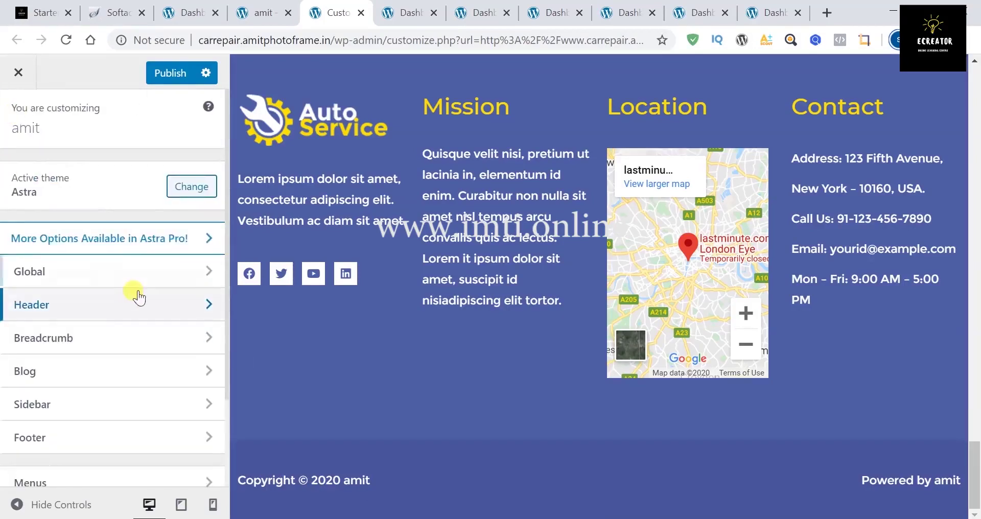
scroll(137, 294, down, 3)
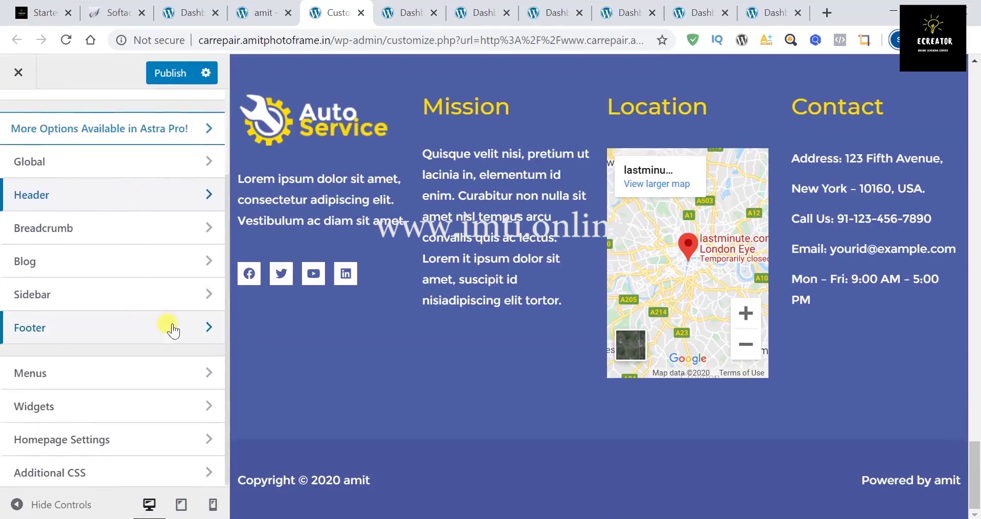
click(172, 328)
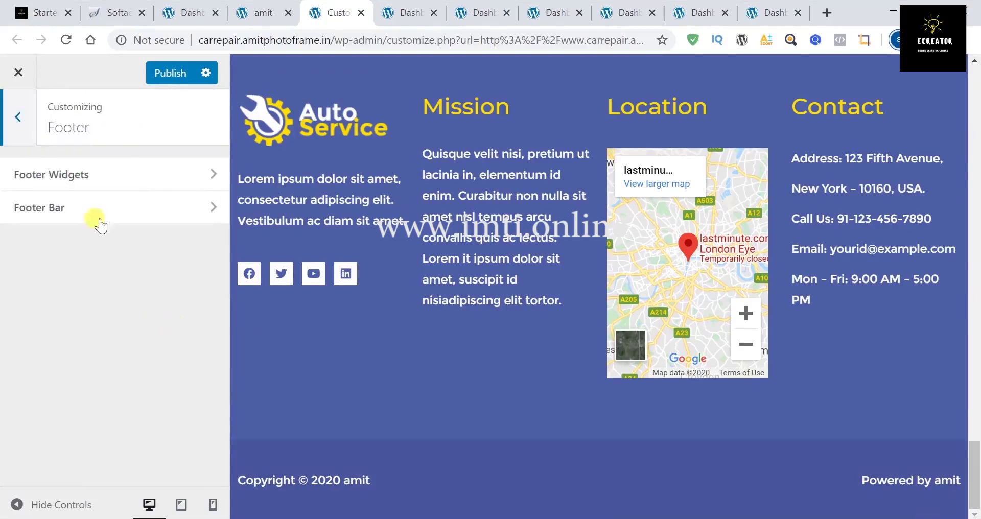
click(135, 215)
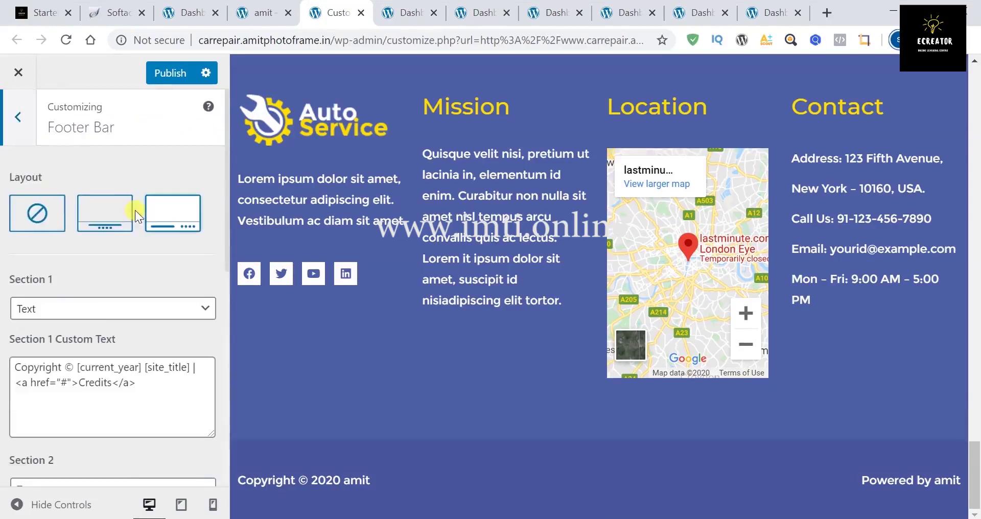
Compare the footer bar's Section 1 and Section 2 custom text with the copyright and credit lines in the preview.
scroll(125, 313, down, 2)
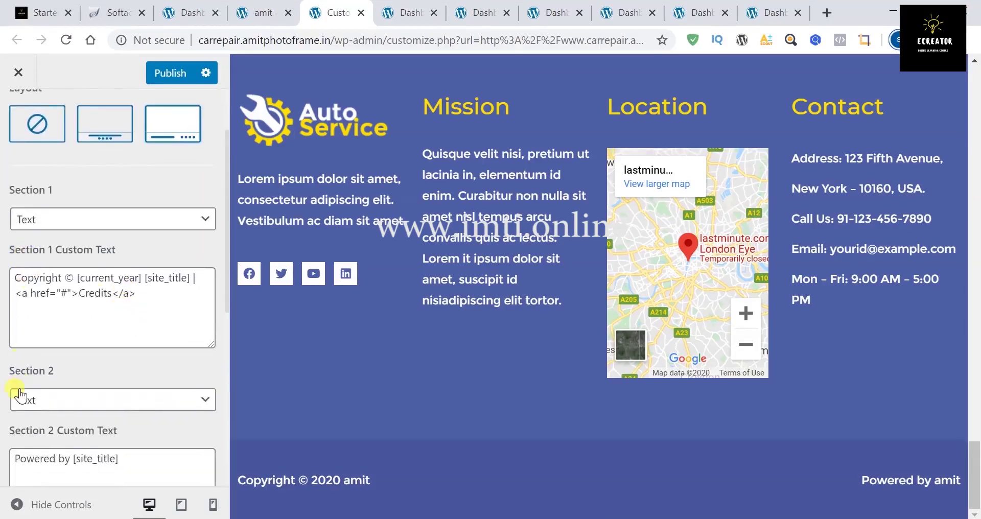
scroll(64, 404, down, 3)
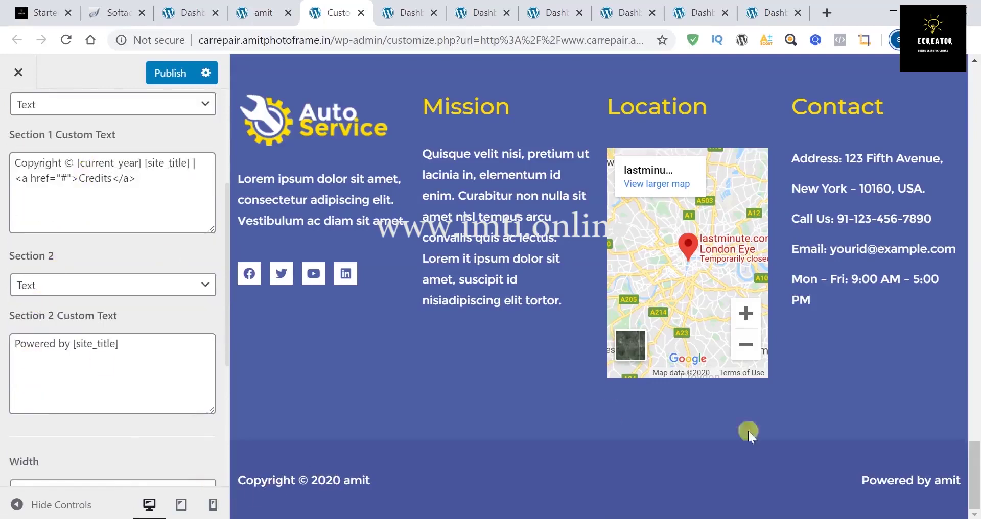
click(124, 342)
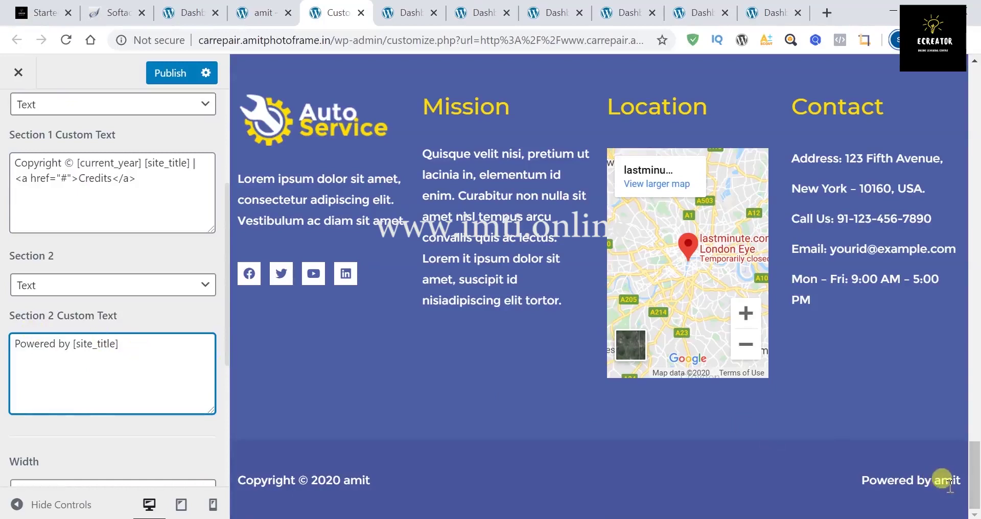
scroll(108, 207, up, 2)
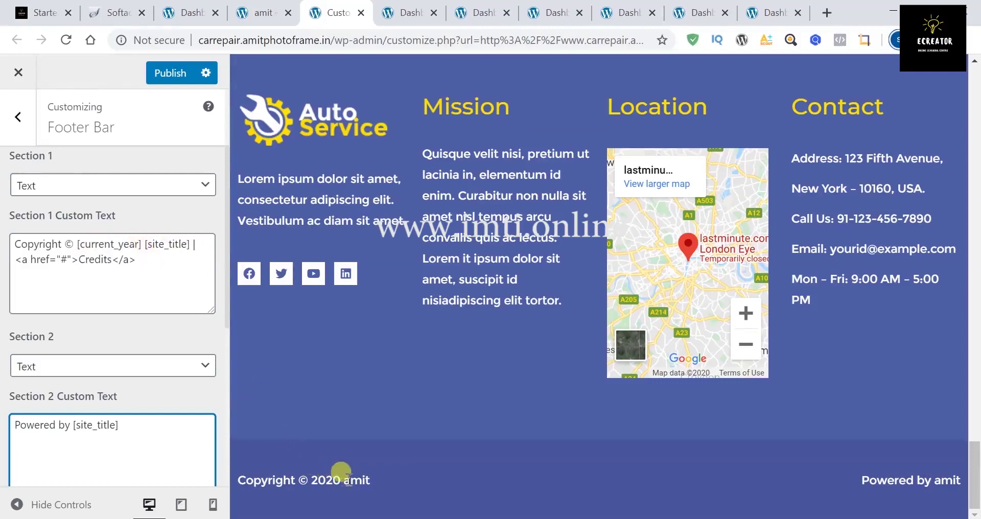
drag(343, 481, 368, 481)
click(370, 480)
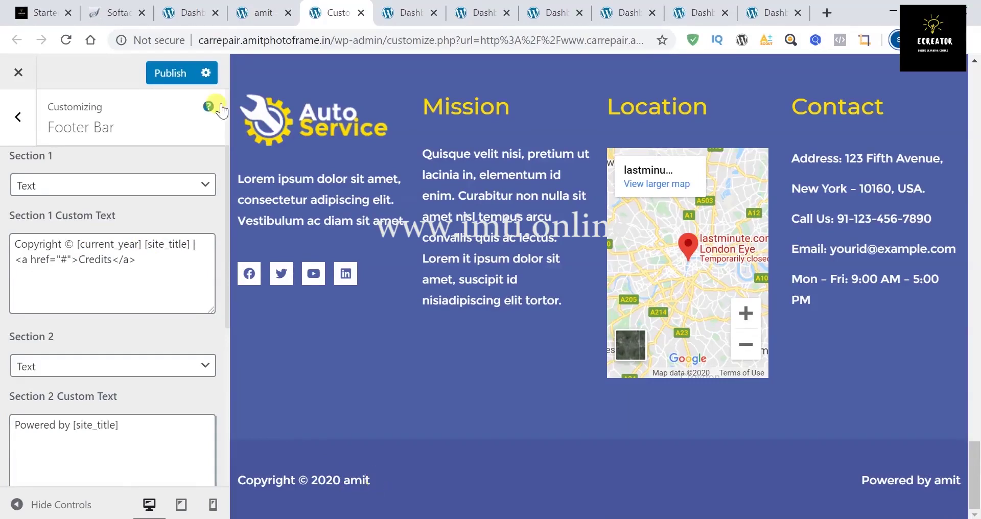
Change the site title to "Amit Arts" in the WordPress General Settings.
click(194, 11)
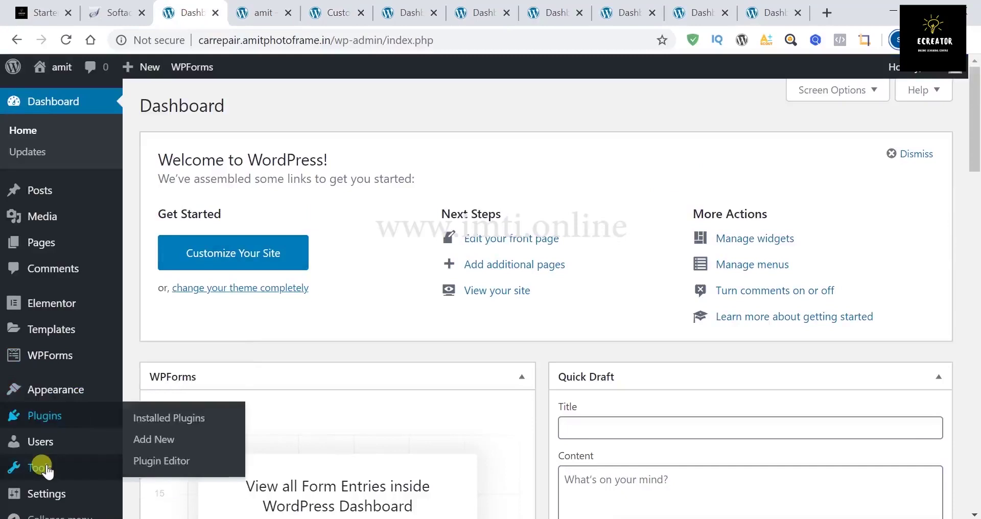
mouse_move(46, 471)
scroll(46, 471, down, 2)
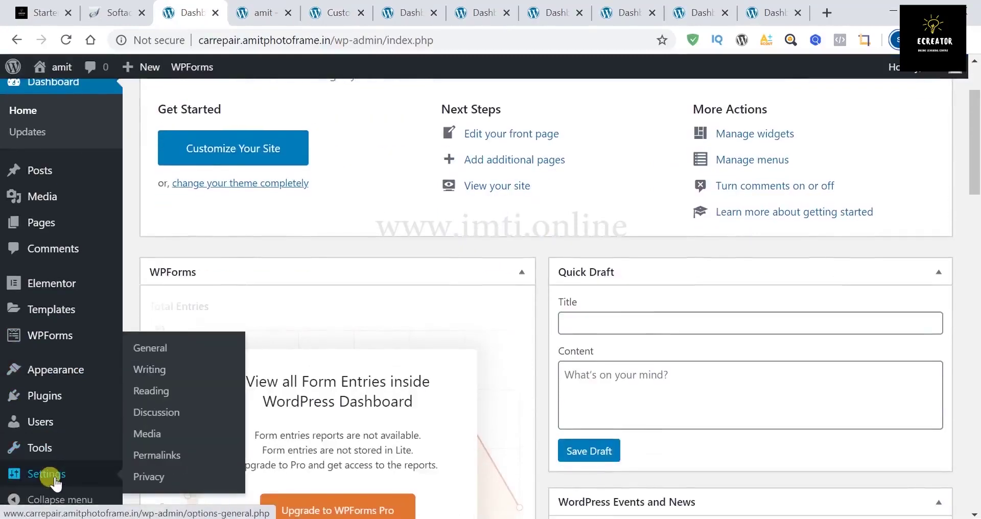
click(146, 346)
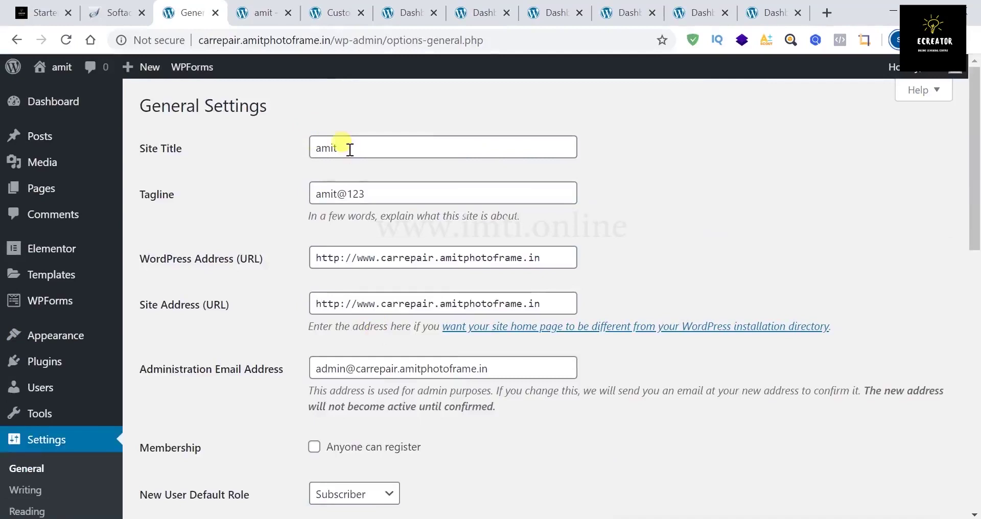
double_click(349, 148)
text(A)
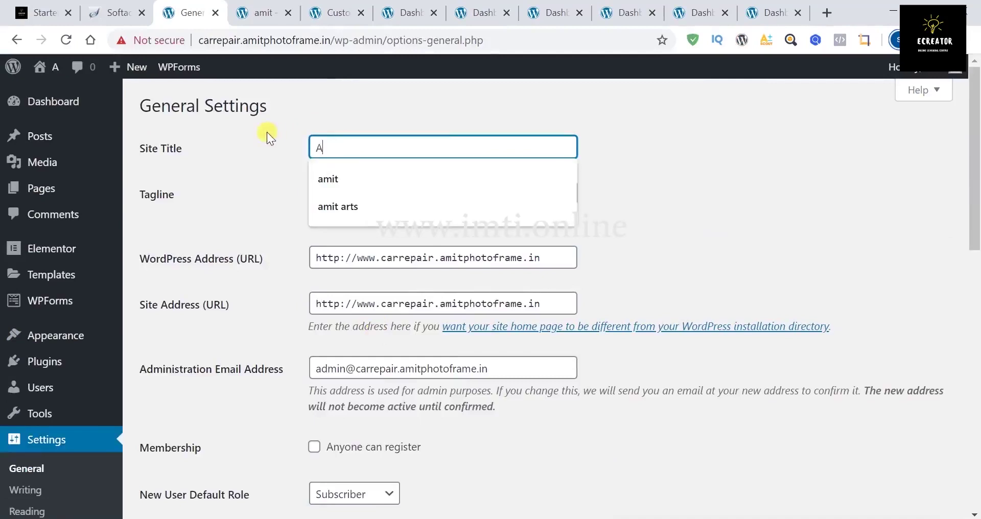
text(mit )
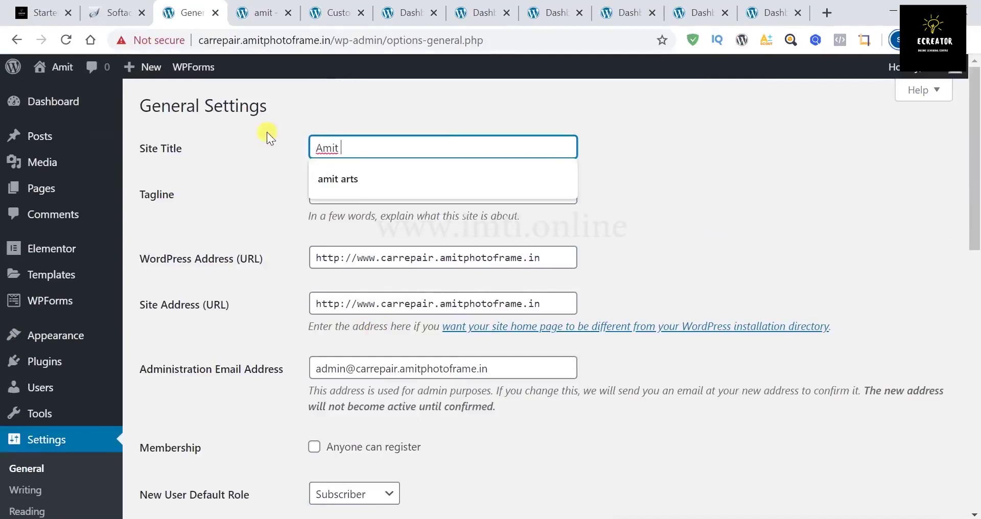
text(Arts)
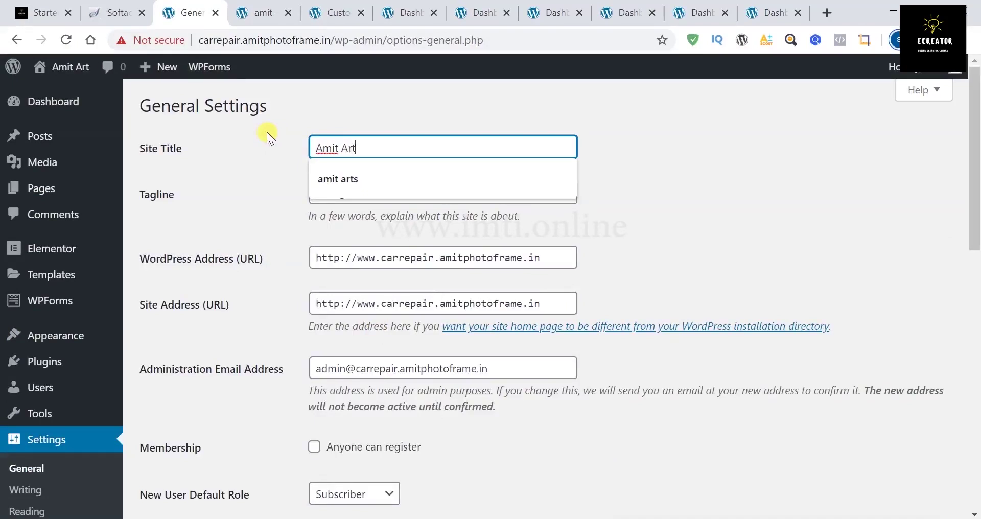
click(266, 132)
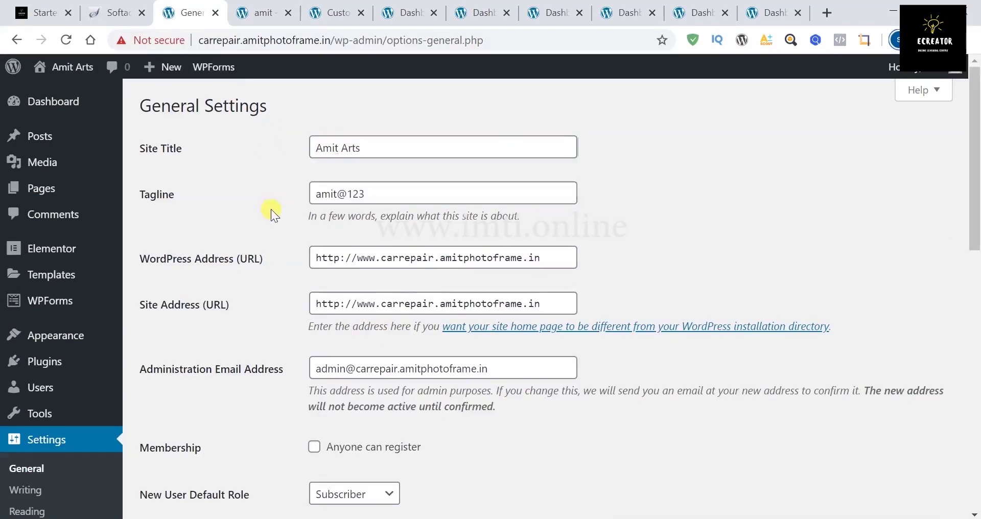
Save the General Settings, reload the live site and check the copyright and credit lines in its footer.
scroll(270, 209, down, 10)
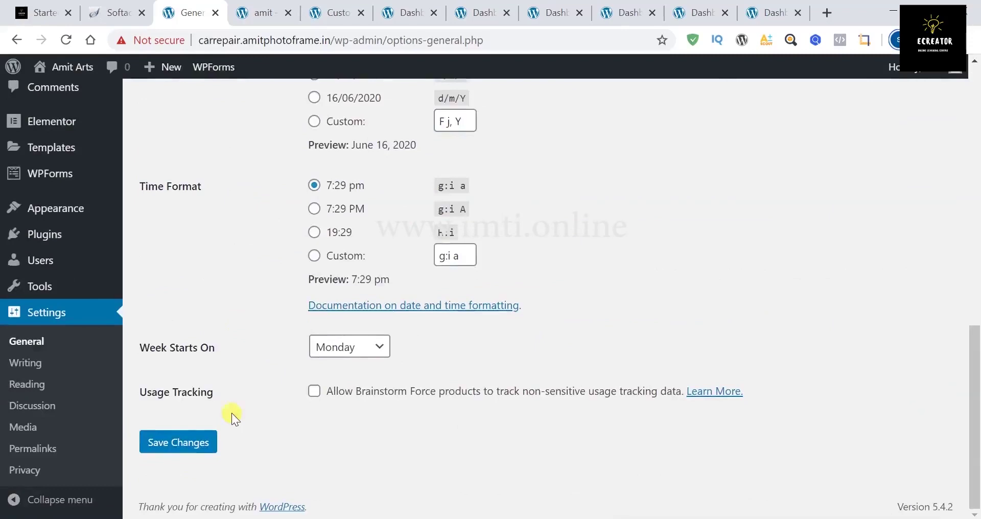
click(193, 454)
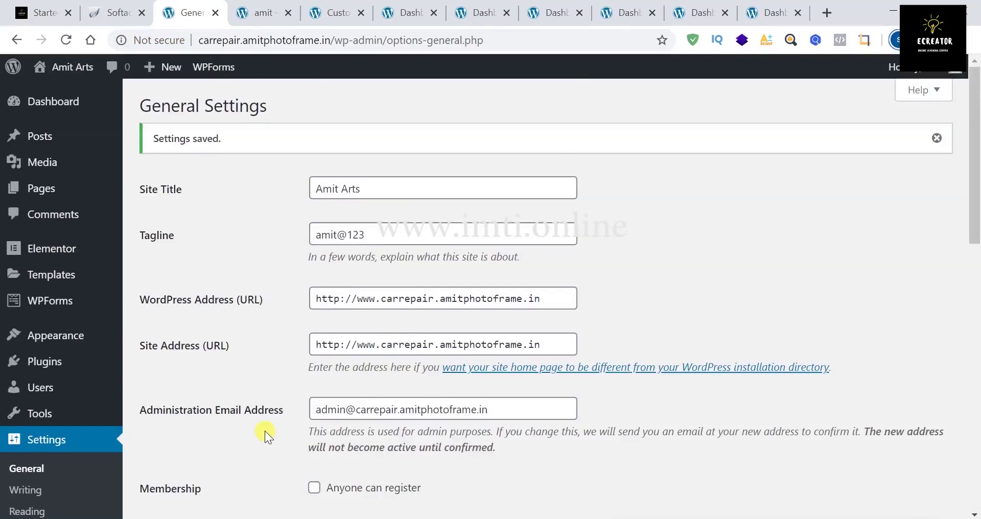
click(260, 13)
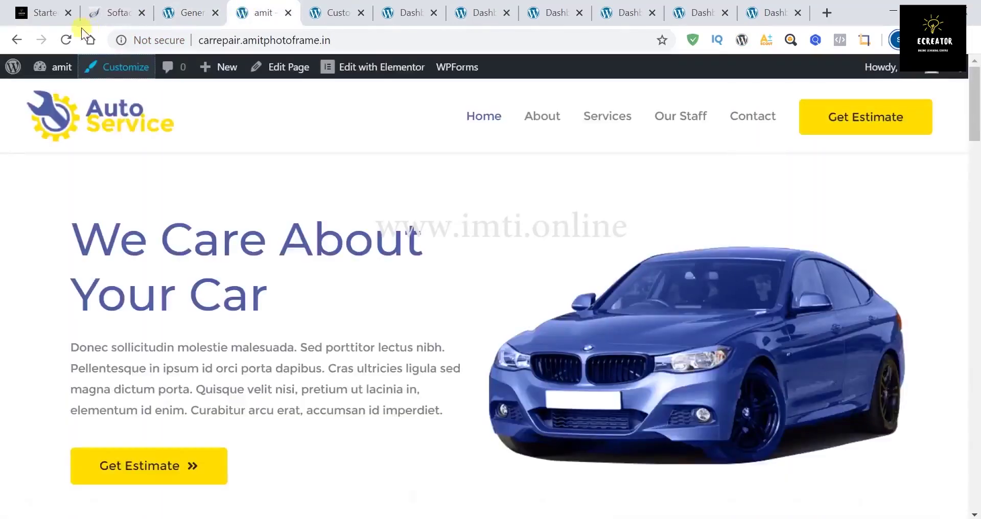
click(64, 40)
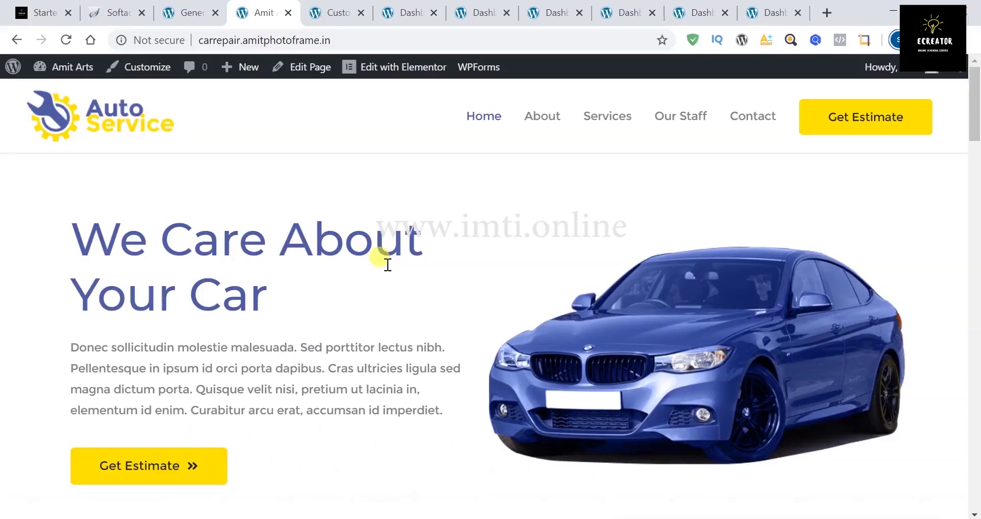
scroll(387, 264, down, 20)
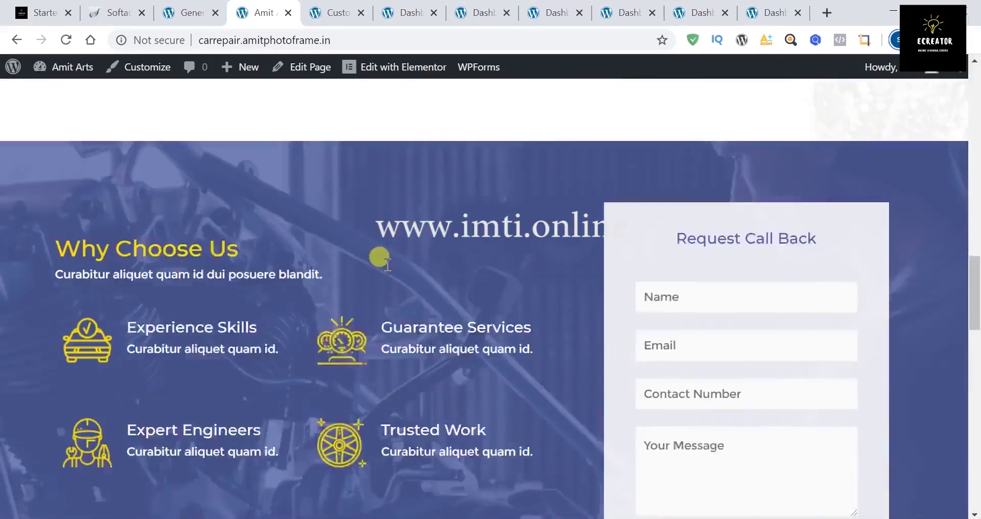
scroll(387, 263, down, 15)
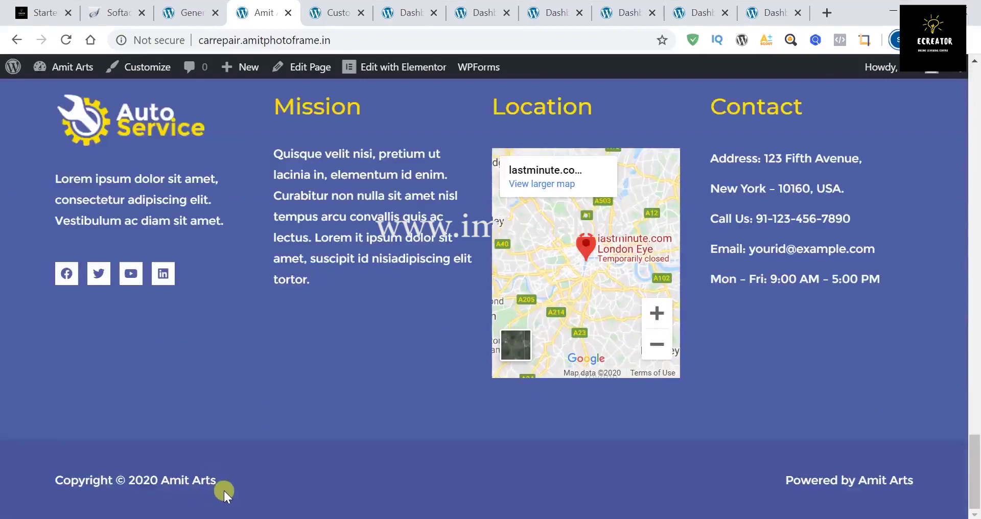
scroll(224, 491, up, 15)
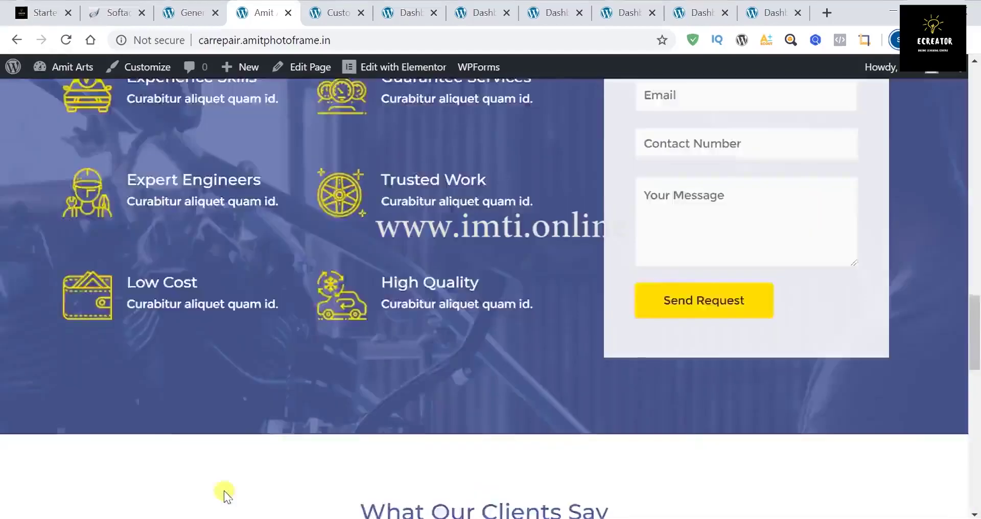
Switch to Notepad to review the task list covering theme customization, form setting, map and footer title, and minimize it.
key(alt+Tab)
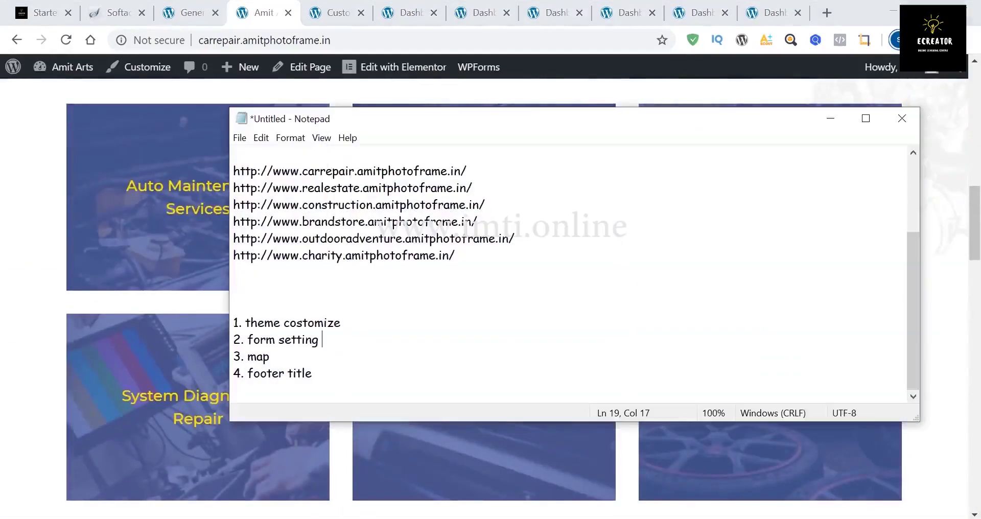
drag(245, 324, 347, 323)
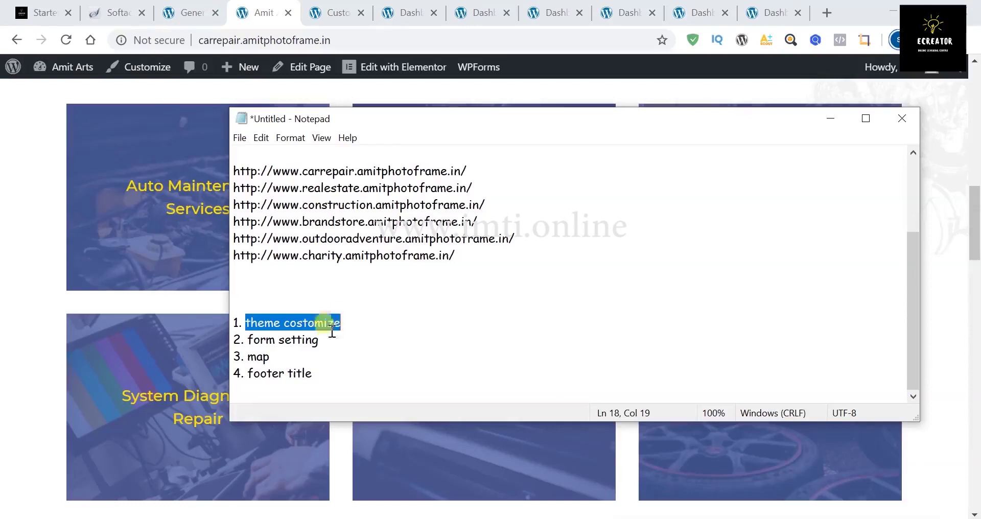
drag(284, 355, 256, 356)
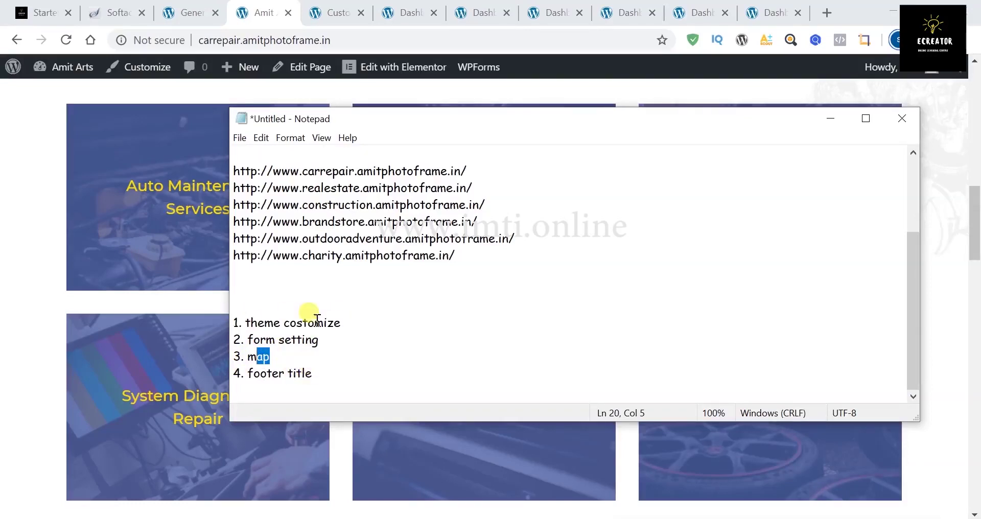
click(320, 340)
click(276, 359)
click(829, 116)
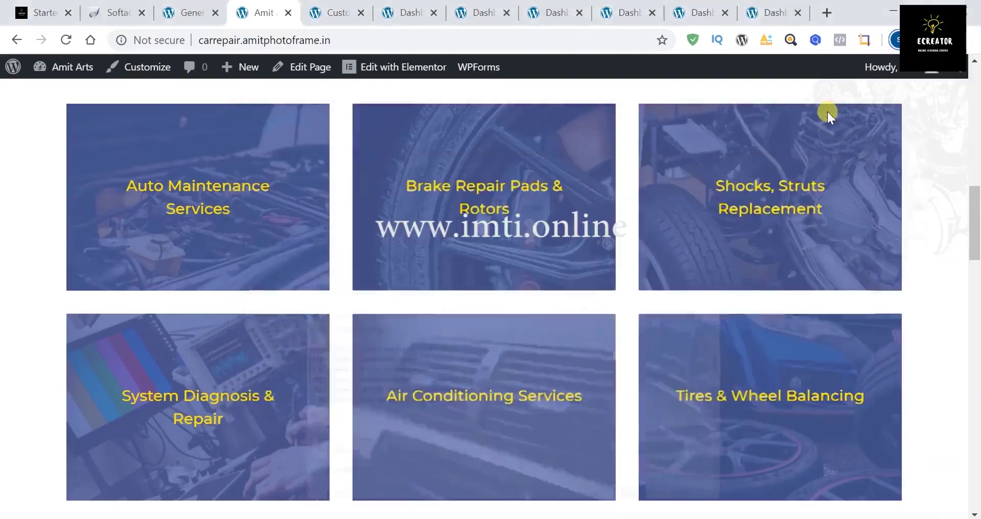
Look at the Request Call Back form on the live site and open the All Forms overview of WPForms in the dashboard.
scroll(596, 225, down, 8)
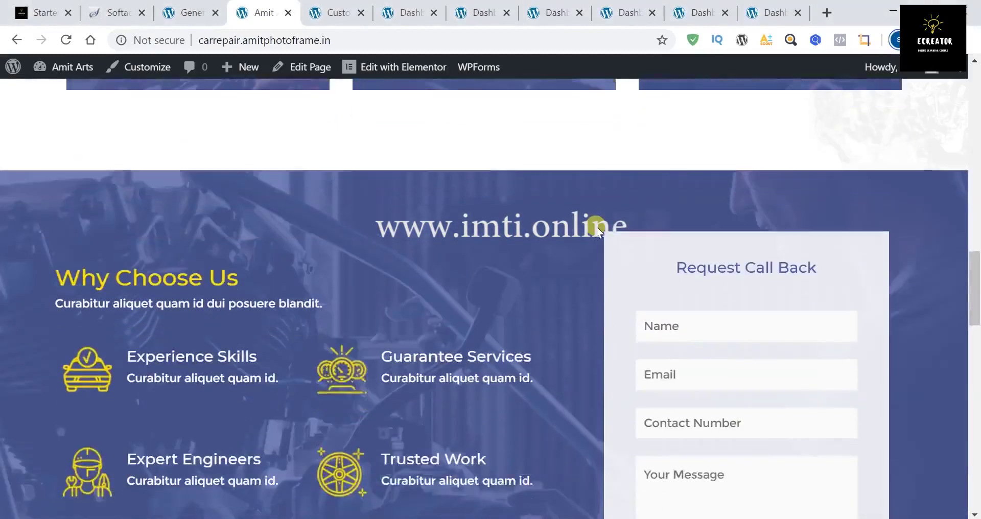
scroll(752, 378, down, 2)
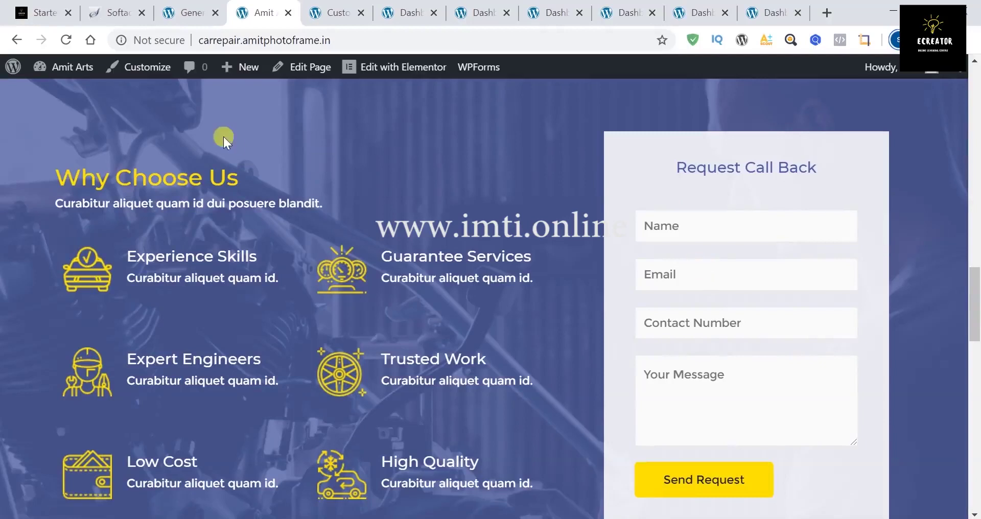
click(193, 12)
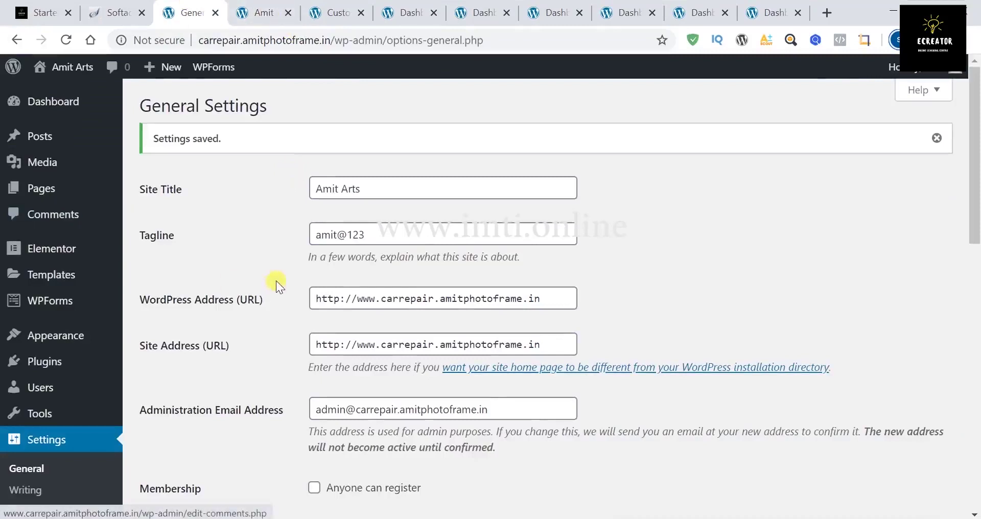
click(65, 103)
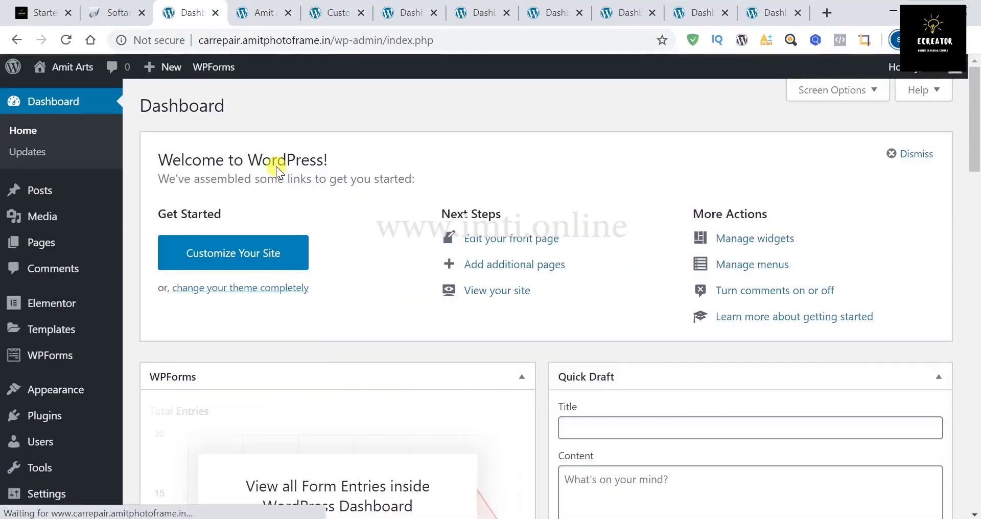
scroll(292, 260, down, 1)
scroll(286, 260, down, 1)
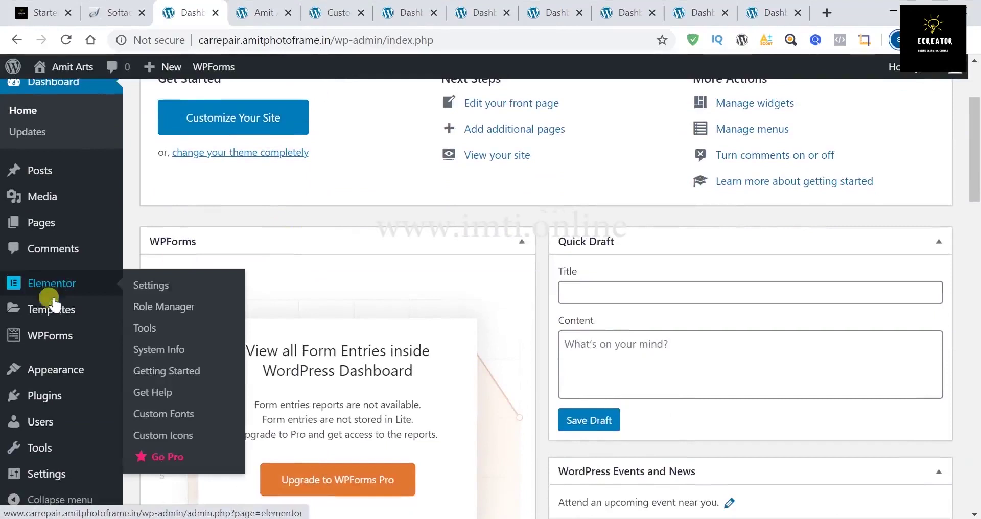
mouse_move(62, 340)
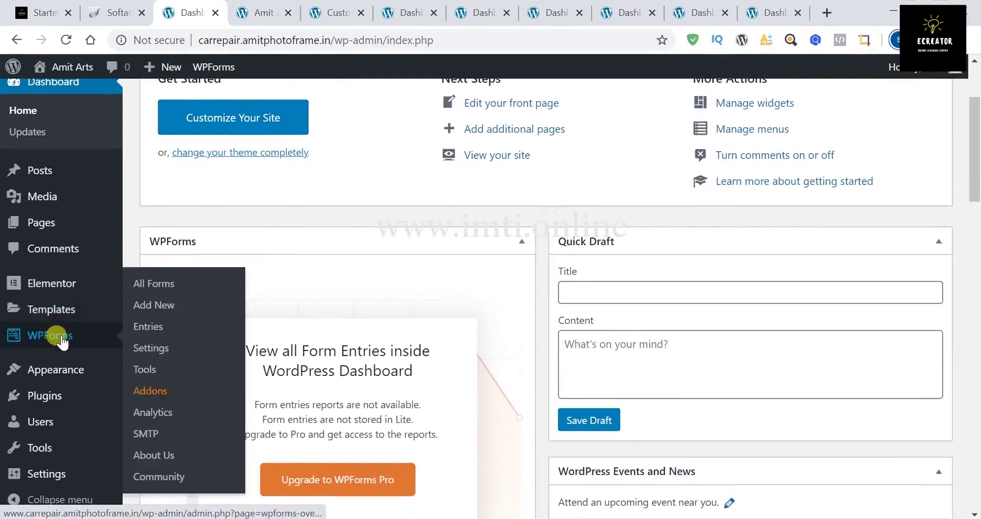
click(144, 291)
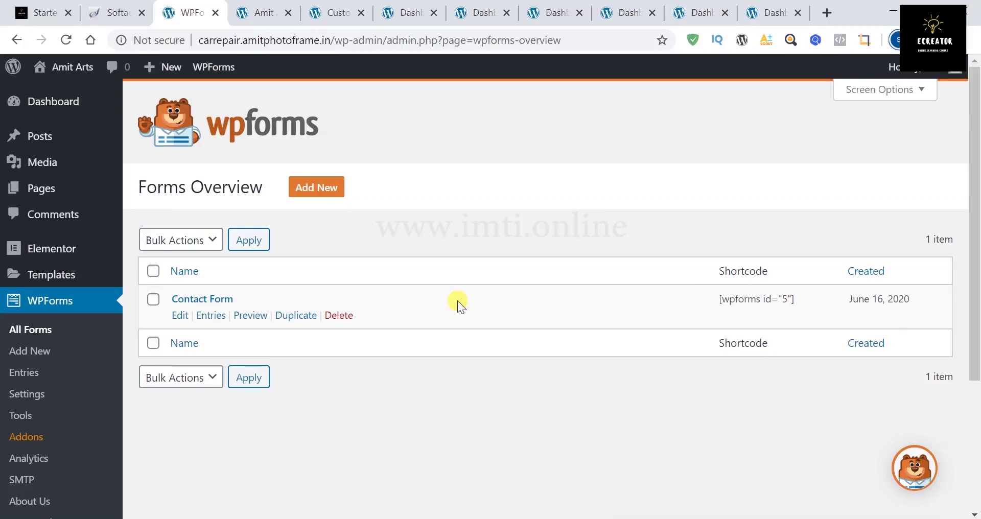
Open the live site's home page for editing with Elementor in a new browser tab and switch to it.
click(256, 13)
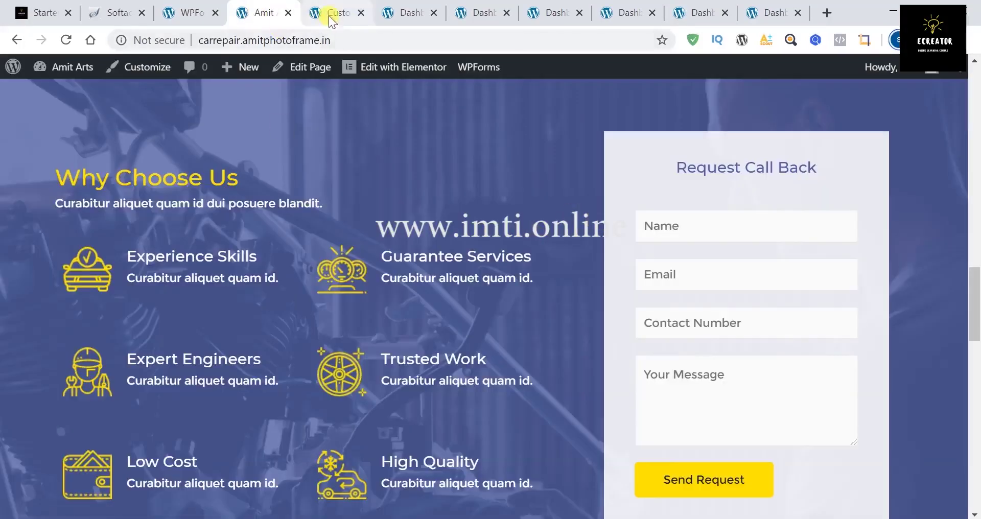
scroll(682, 244, down, 7)
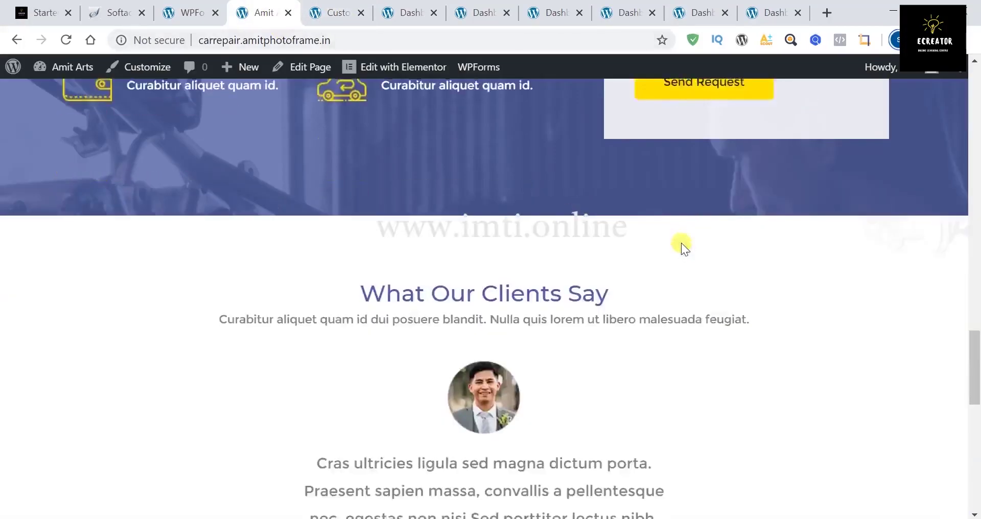
scroll(317, 125, up, 14)
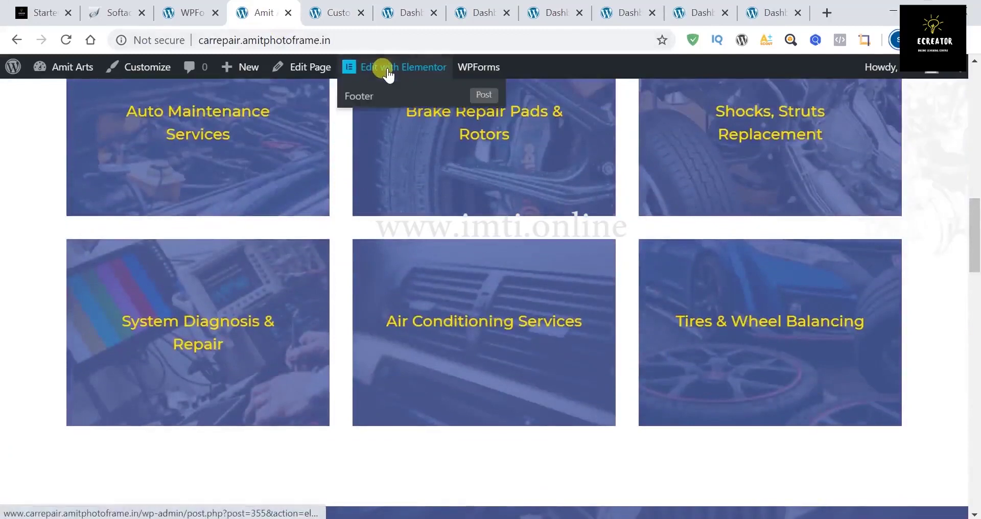
right_click(387, 69)
click(441, 79)
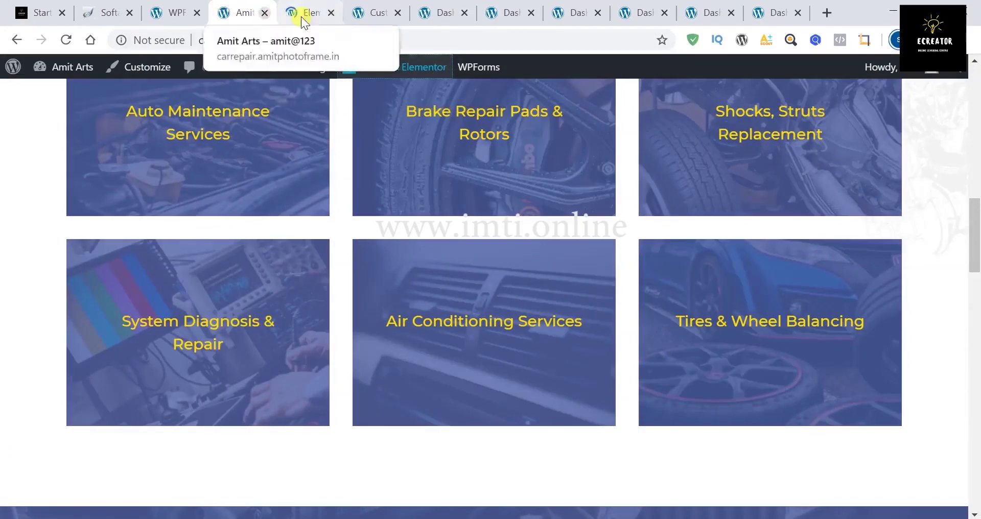
click(316, 16)
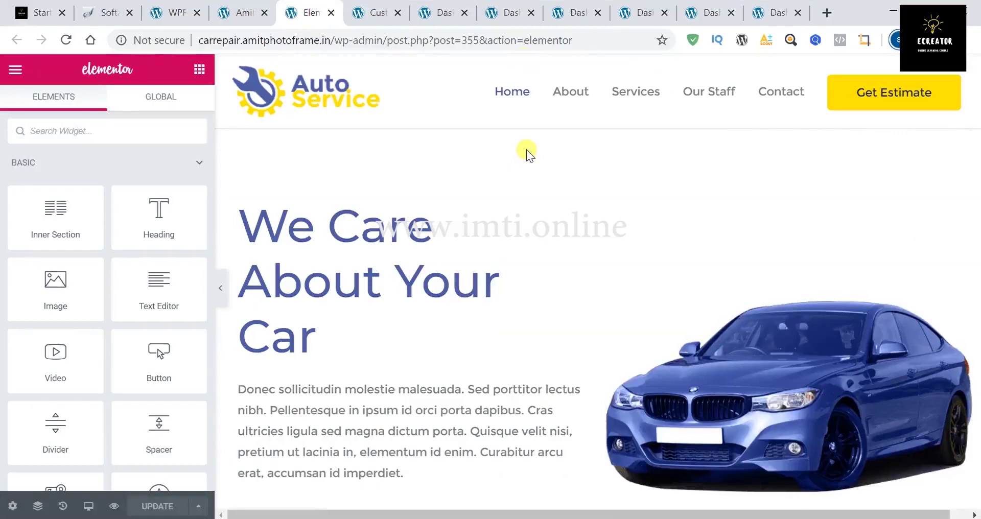
Slightly widen the text column of the "We Care About Your Car" section relative to the car image column.
scroll(528, 154, down, 8)
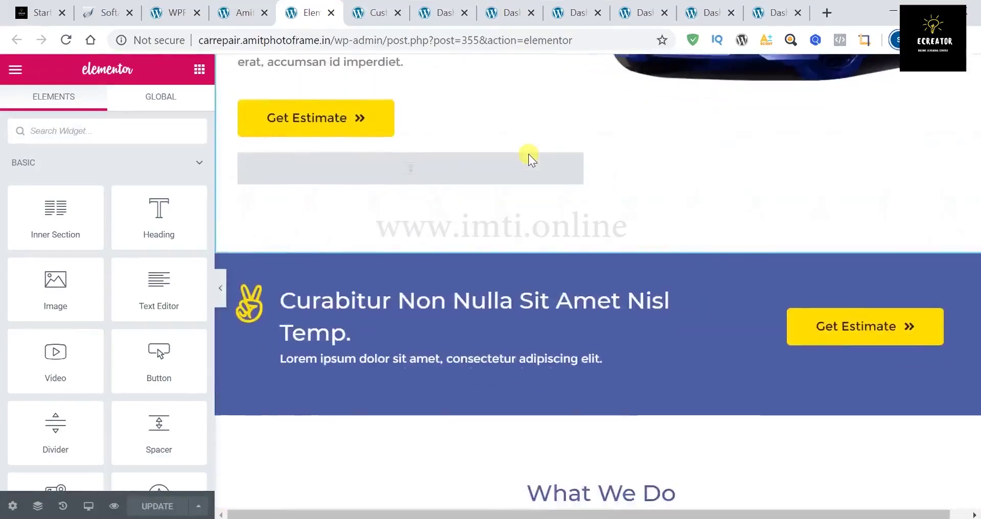
scroll(529, 154, up, 8)
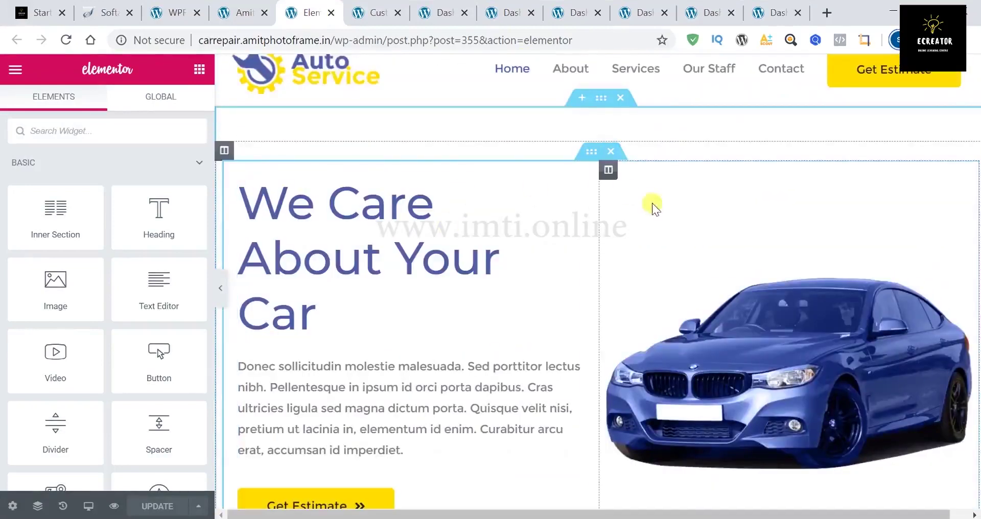
drag(599, 231, 620, 234)
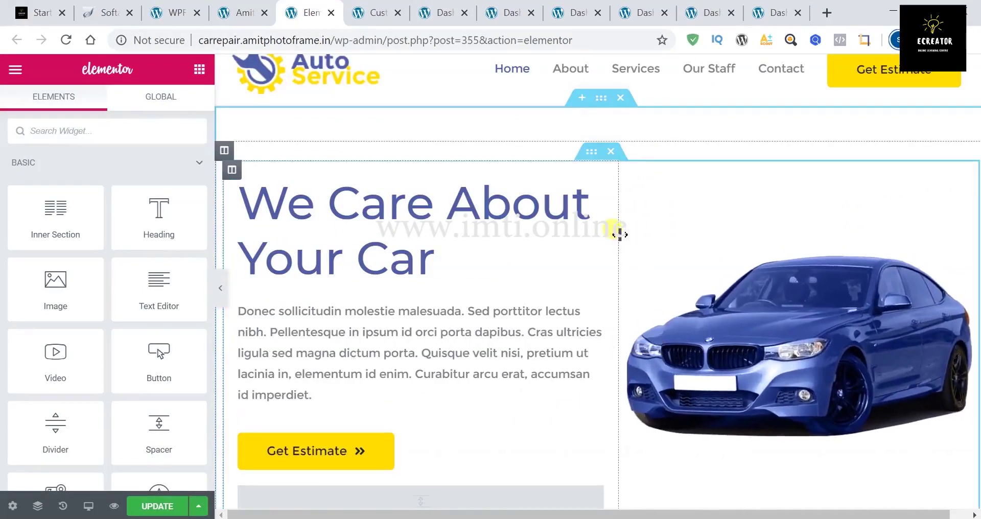
Find the Request Call Back form in the Elementor page and open its Shortcode widget settings.
scroll(537, 308, down, 10)
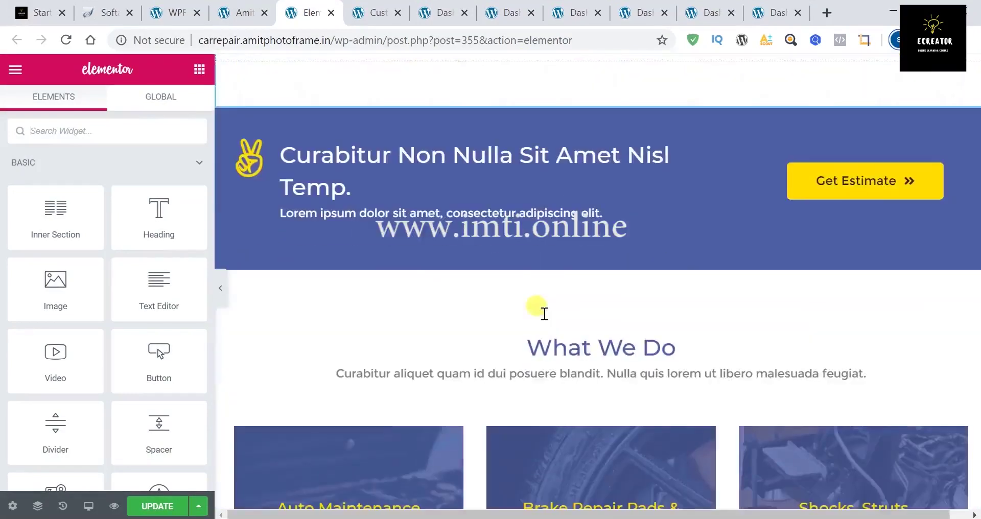
scroll(574, 263, down, 8)
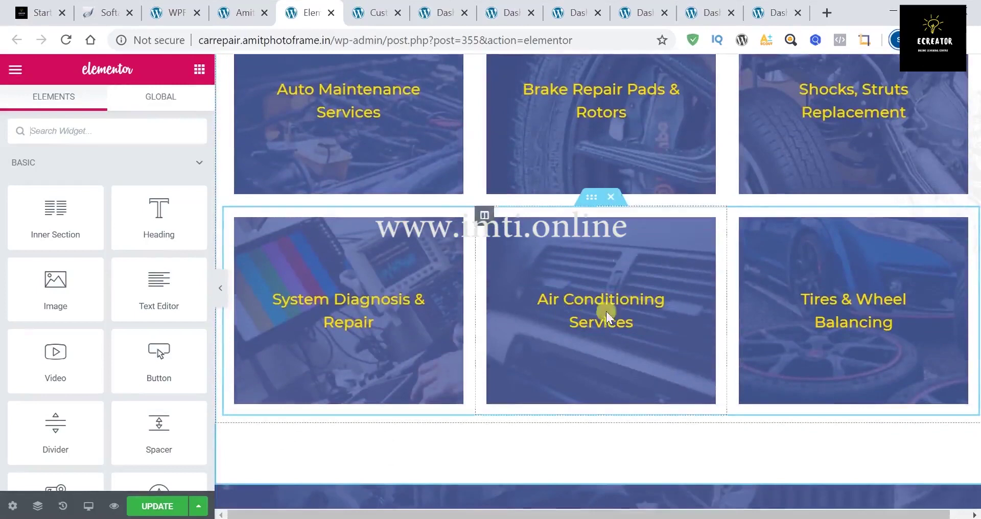
scroll(604, 311, down, 5)
scroll(608, 317, down, 1)
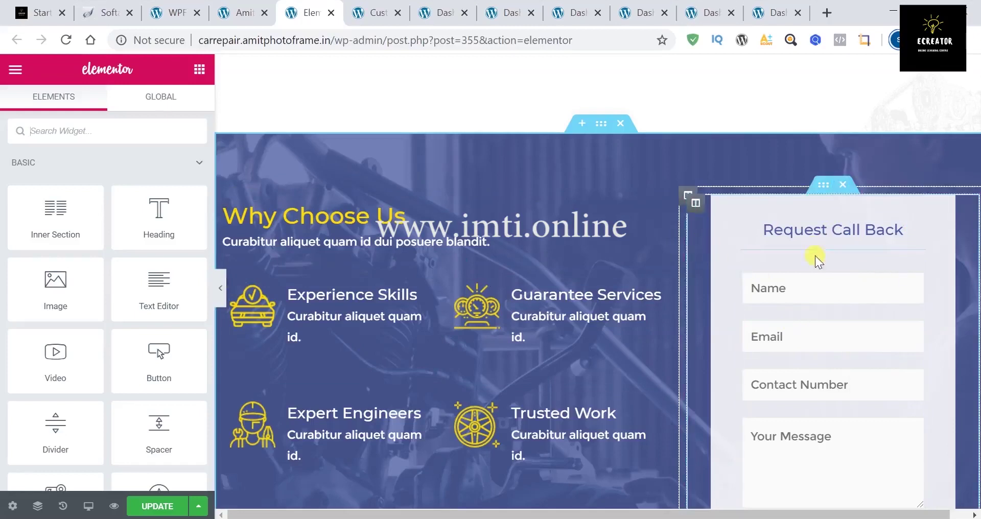
click(844, 293)
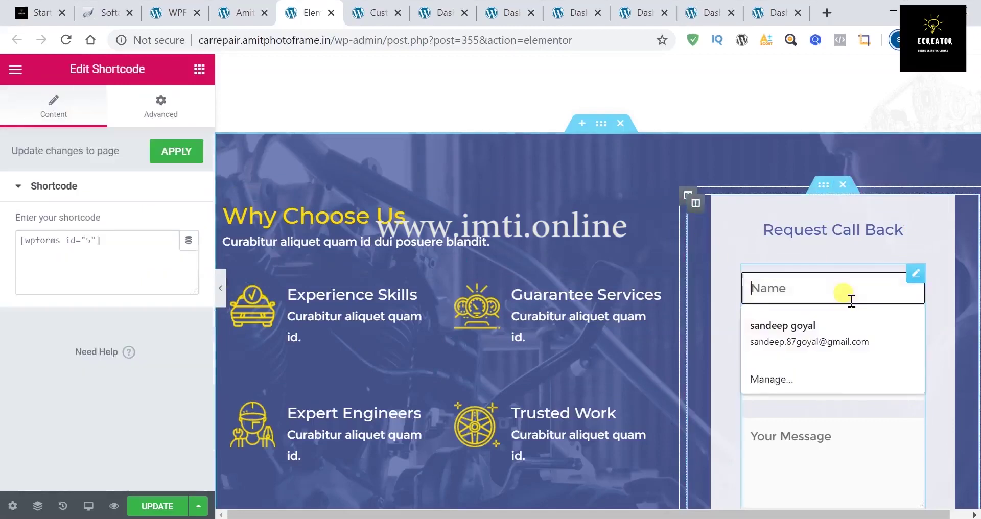
click(698, 245)
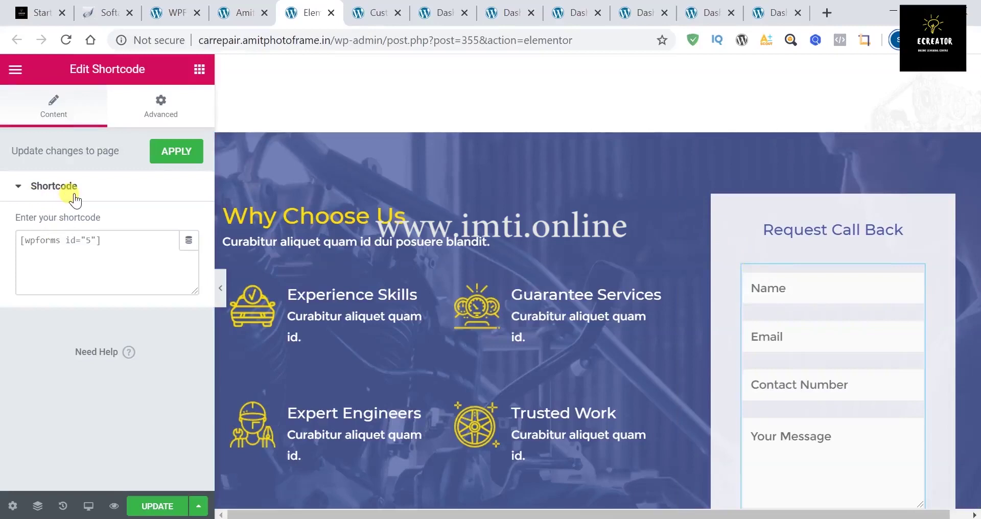
Compare the widget's shortcode [wpforms id="5"] with the Contact Form's shortcode in the WPForms overview.
drag(101, 241, 18, 238)
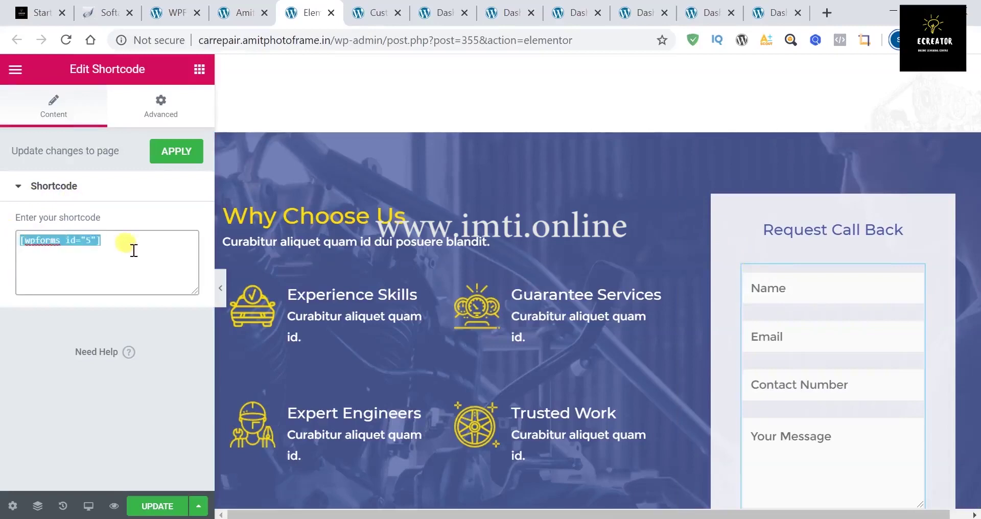
click(236, 13)
click(186, 14)
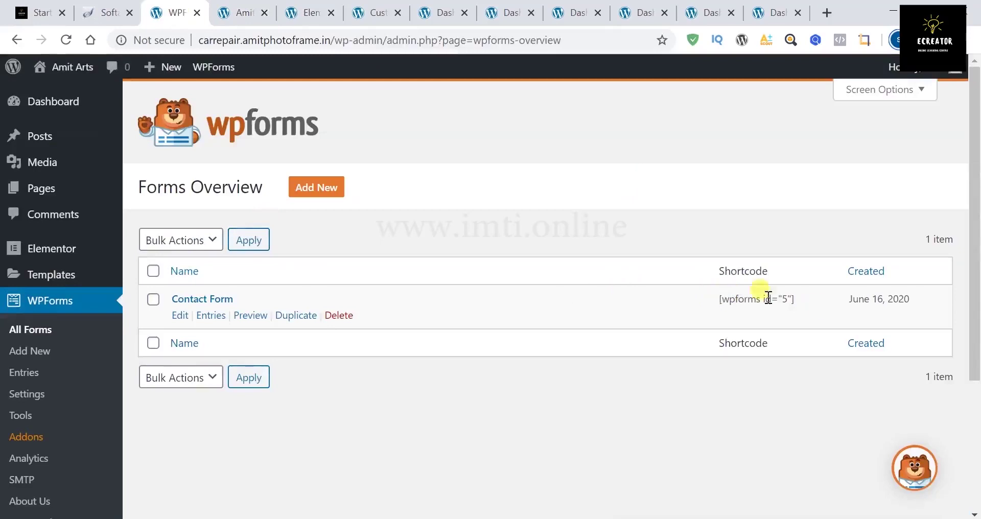
drag(720, 299, 735, 299)
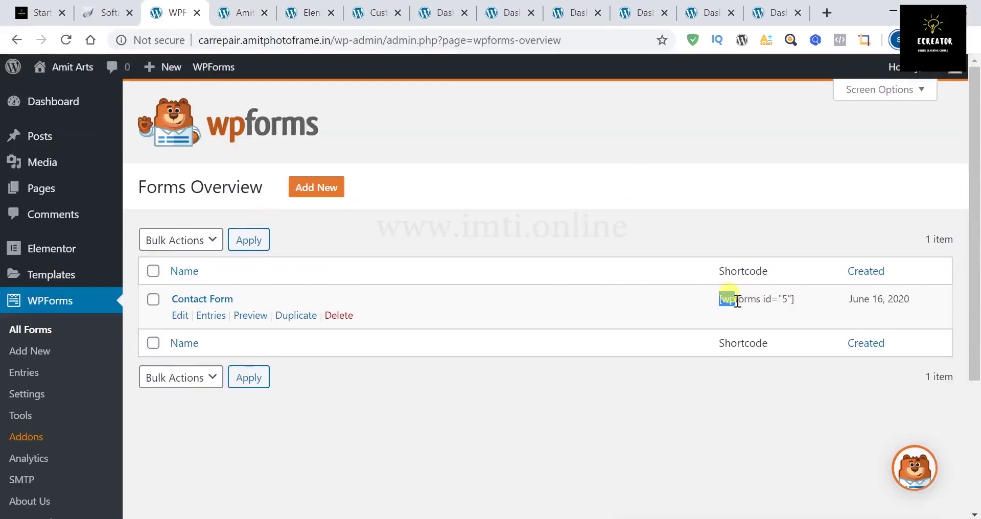
click(25, 333)
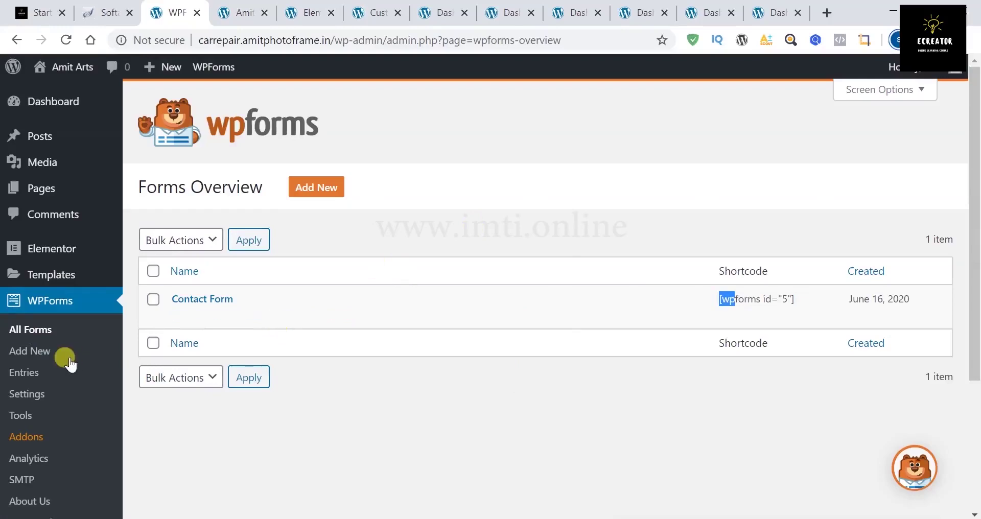
Review the WPForms Entries page and its list of Pro entry-management features.
click(15, 376)
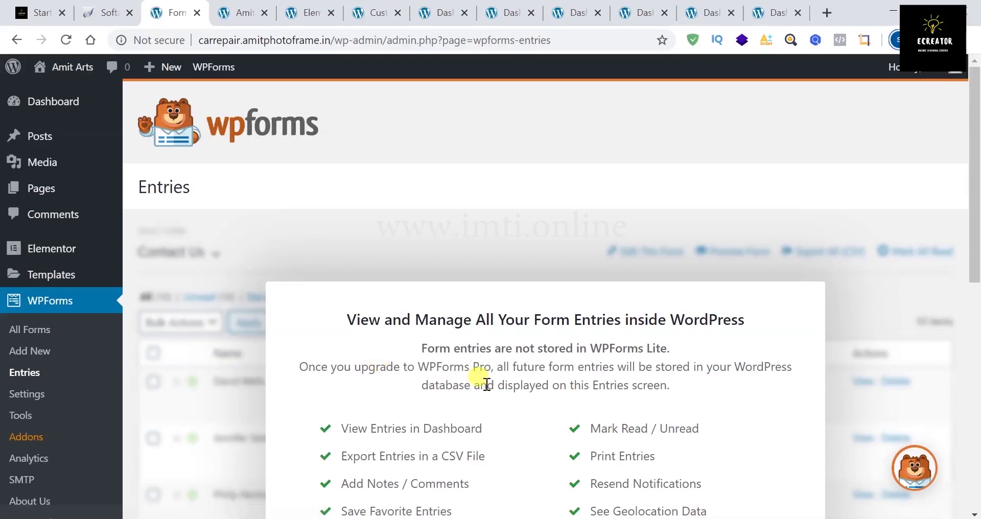
scroll(487, 385, down, 5)
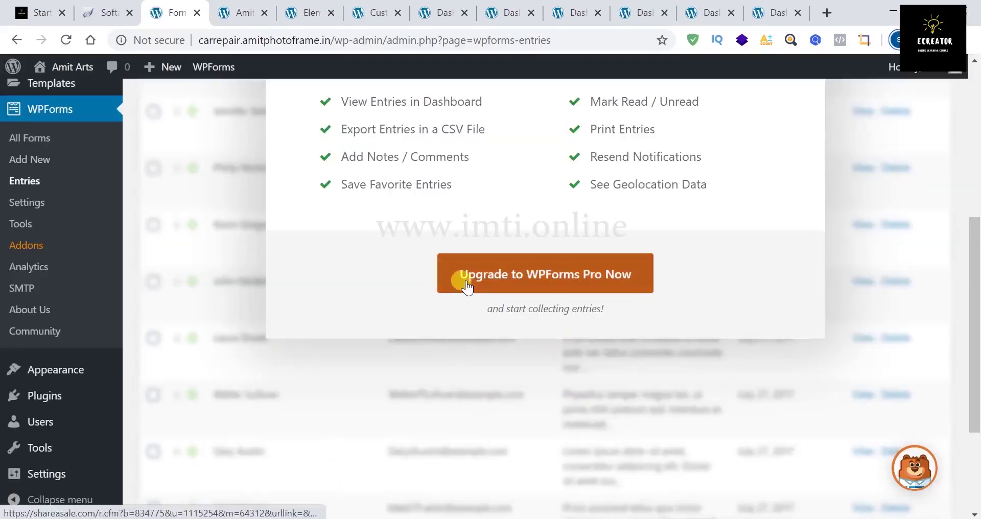
scroll(550, 286, up, 3)
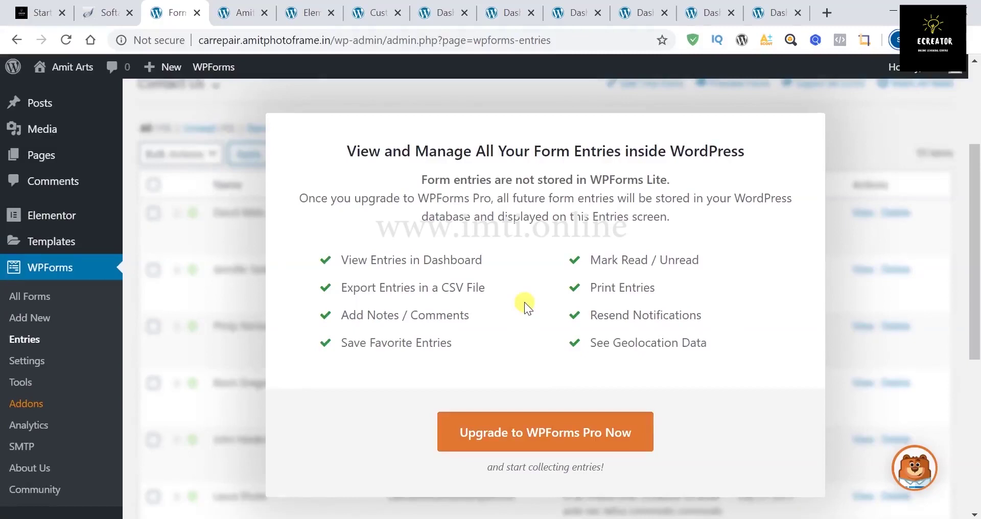
Return to the WPForms overview and copy the Contact Form's shortcode [wpforms id="5"].
click(293, 298)
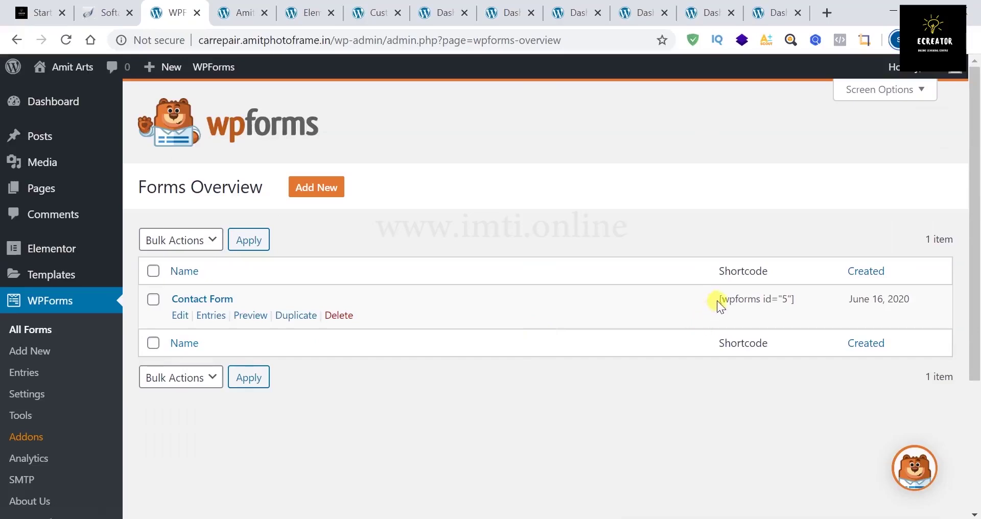
drag(721, 299, 795, 297)
key(ctrl+c)
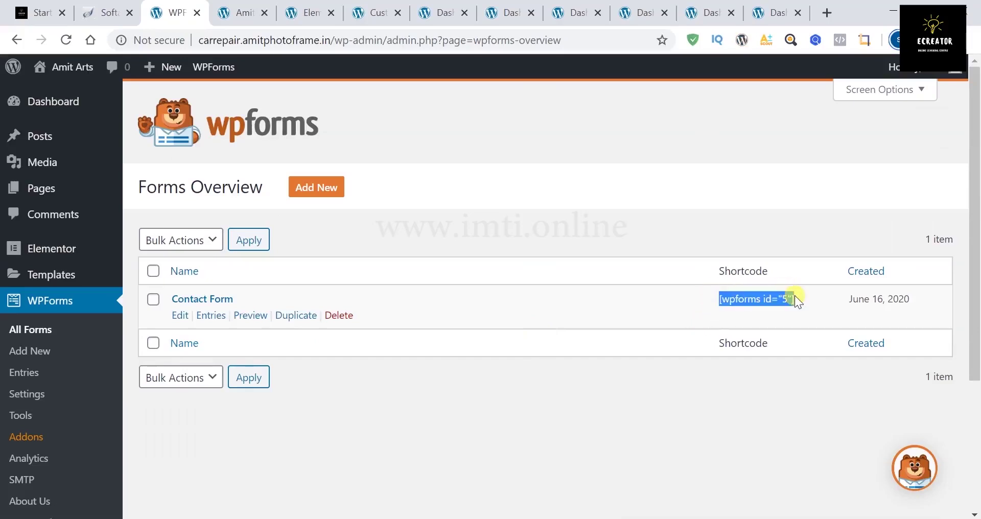
Switch back to the home page's Elementor editor and add a new section with three equal columns below the testimonials.
click(235, 12)
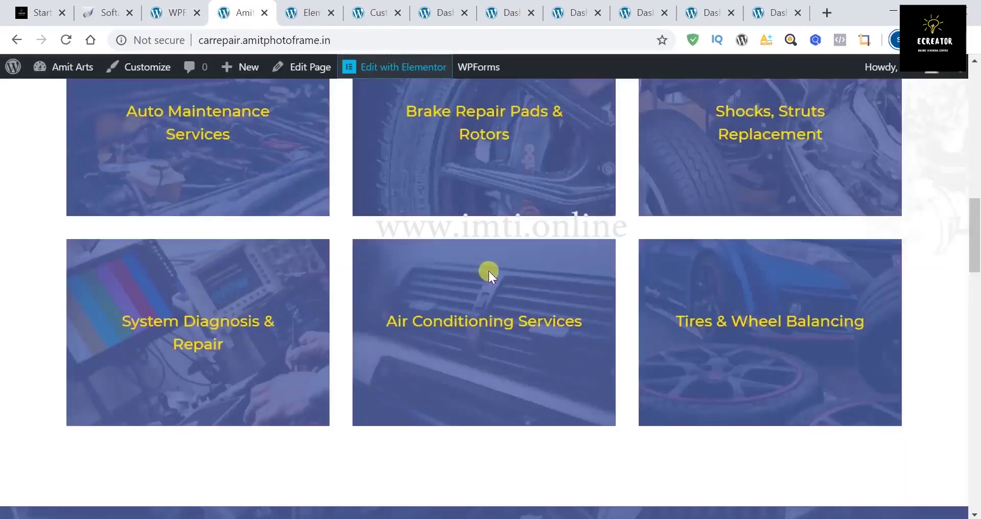
scroll(489, 271, up, 5)
scroll(488, 271, down, 10)
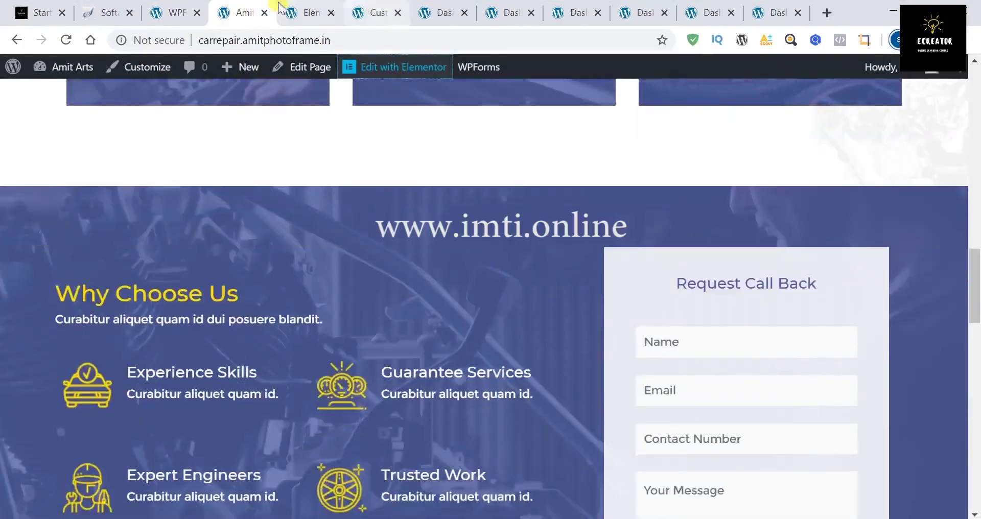
click(302, 15)
scroll(596, 315, down, 5)
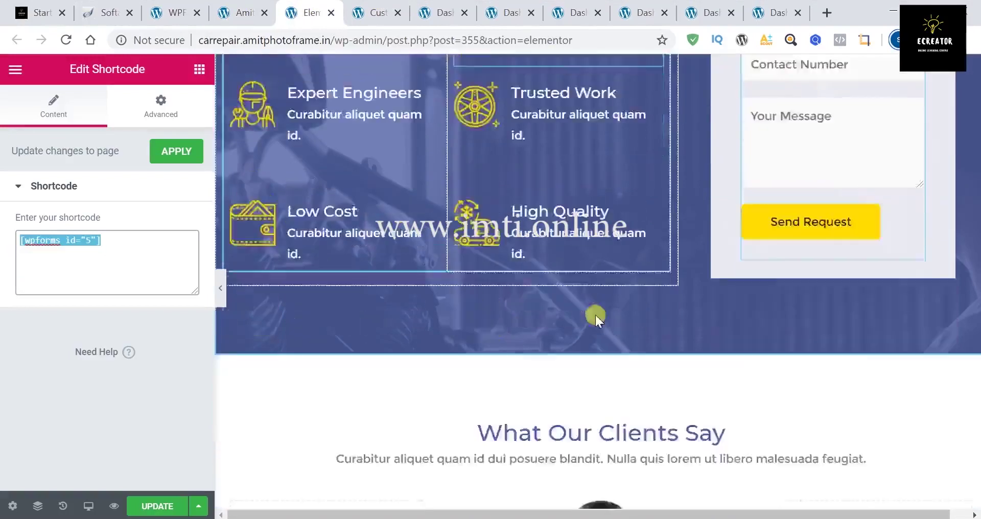
scroll(596, 315, down, 12)
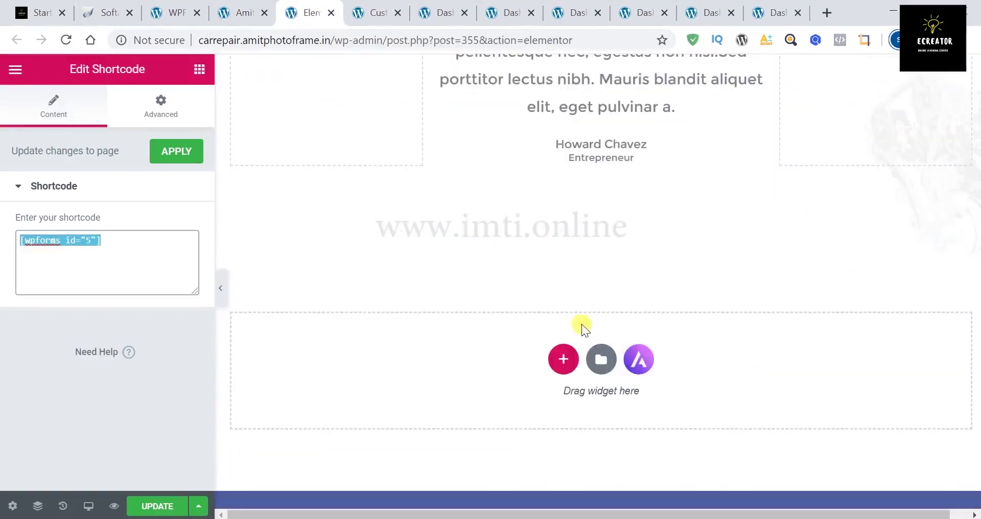
click(564, 359)
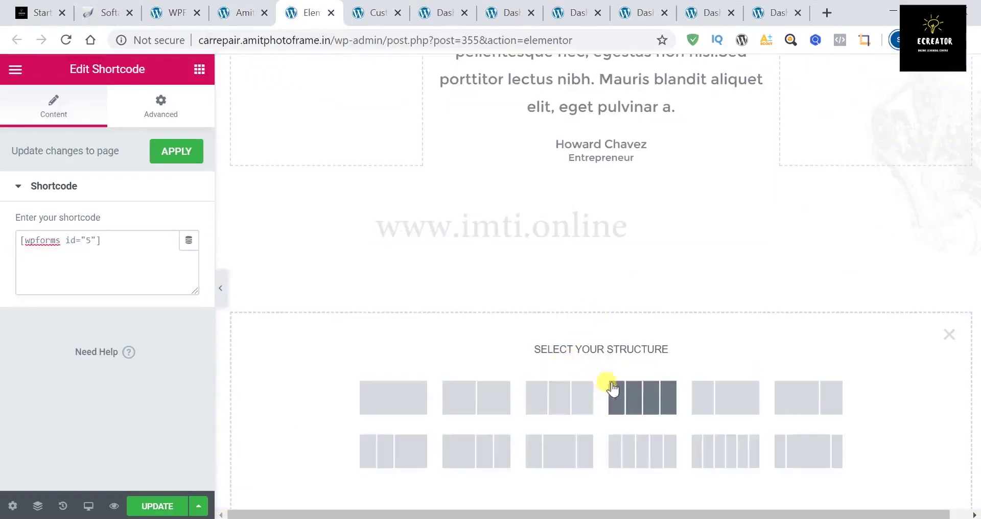
click(573, 398)
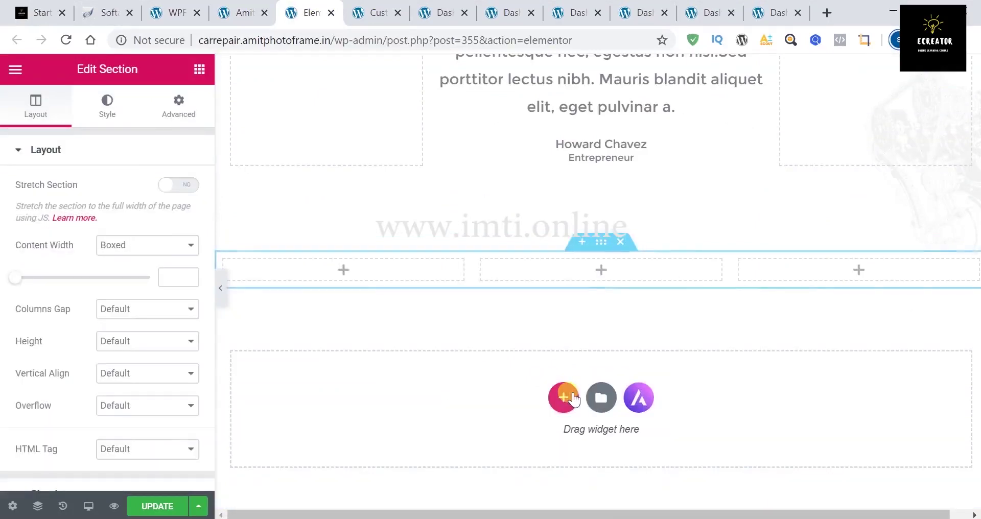
Place a Shortcode widget in the new section's third column and paste the shortcode [wpforms id="5"] into it.
click(796, 265)
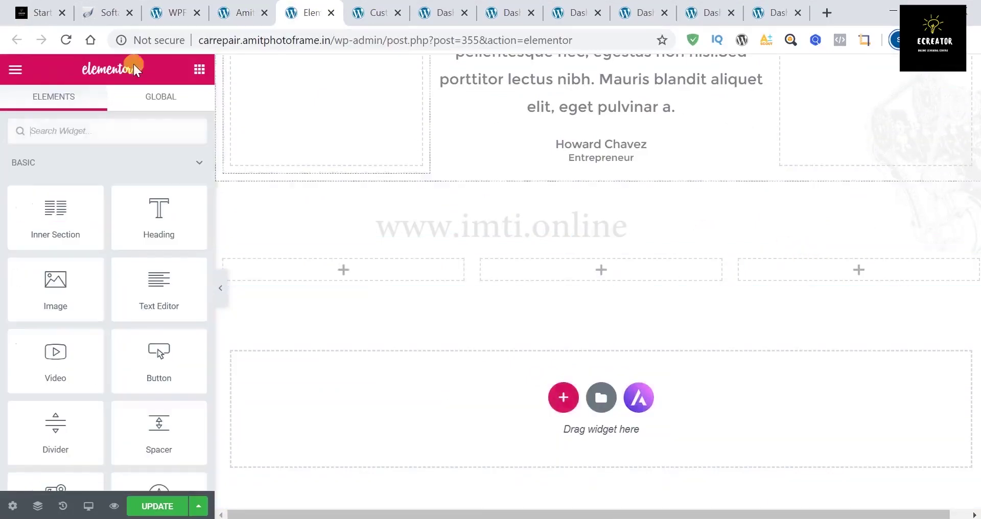
text(short)
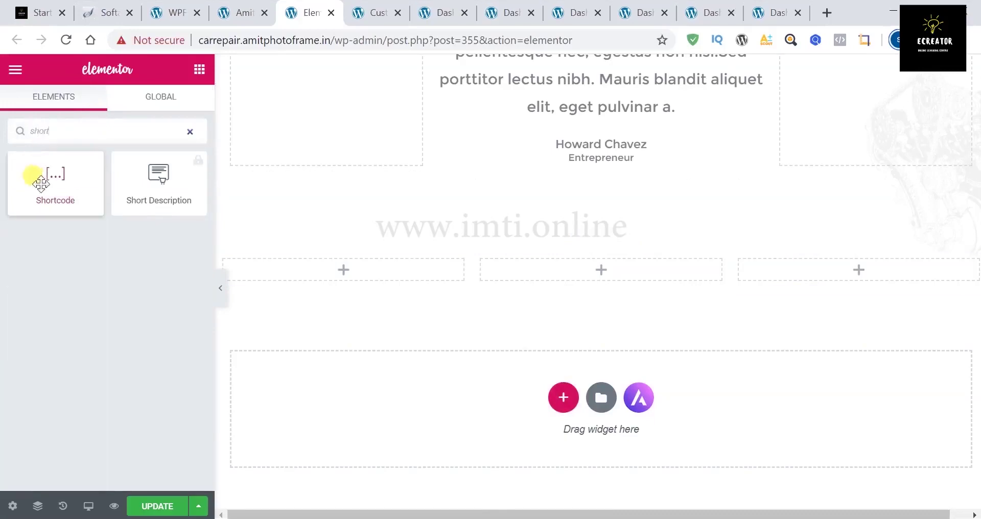
drag(49, 180, 791, 268)
click(125, 241)
key(ctrl+v)
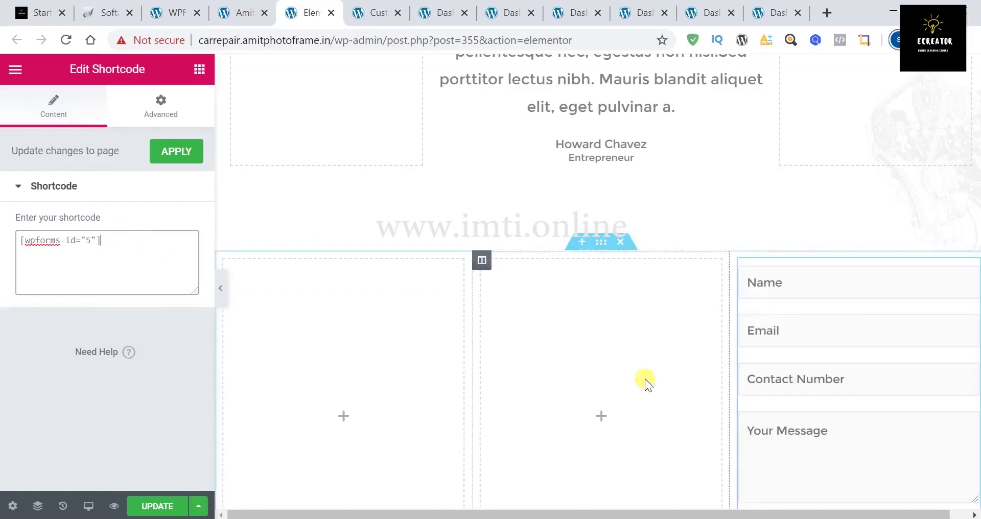
Compare the new form with the Request Call Back form and set the new Shortcode widget's padding to 30 px on all sides.
scroll(645, 379, down, 5)
scroll(815, 203, up, 10)
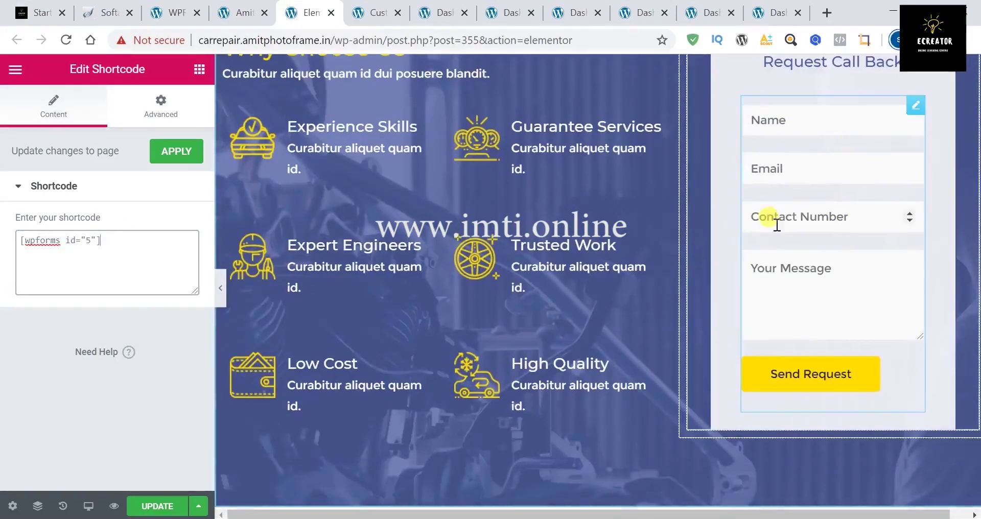
scroll(769, 220, up, 2)
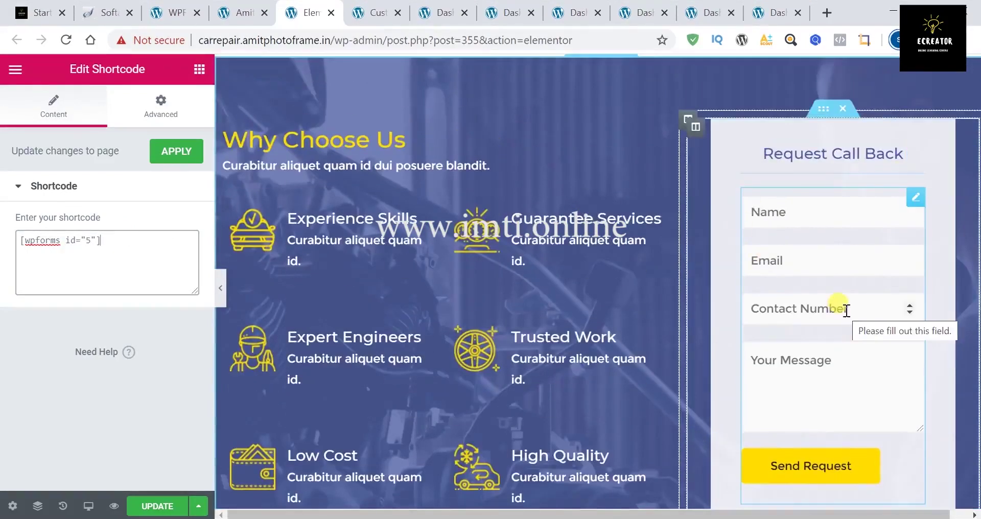
scroll(847, 310, down, 10)
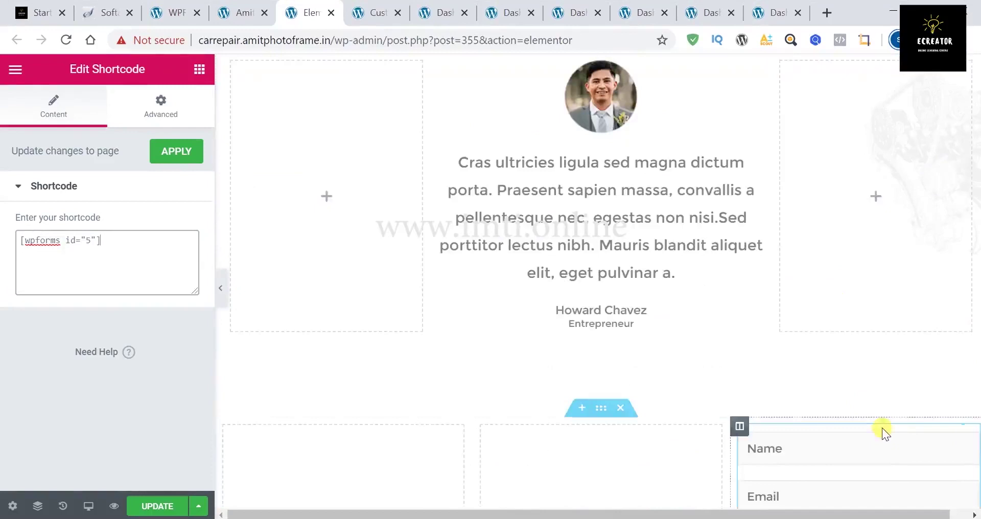
scroll(882, 428, down, 2)
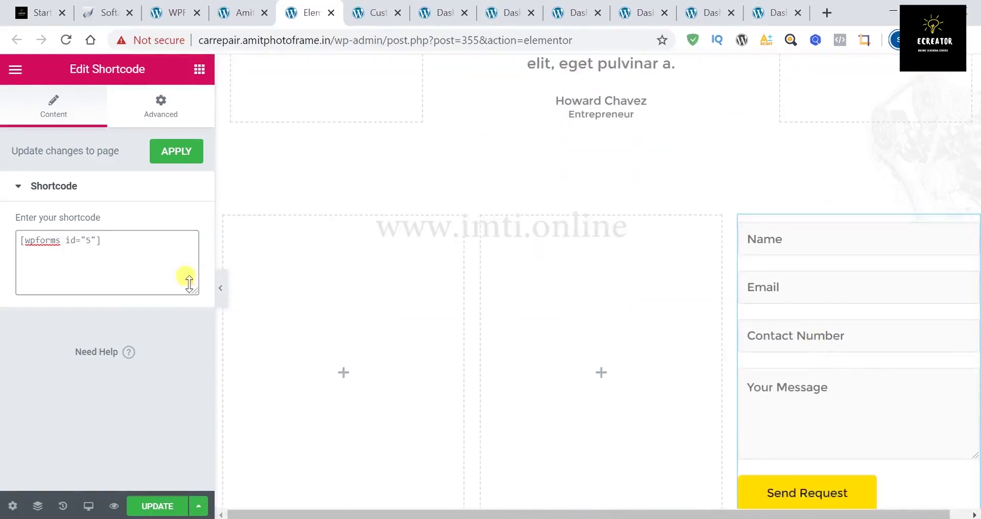
click(141, 108)
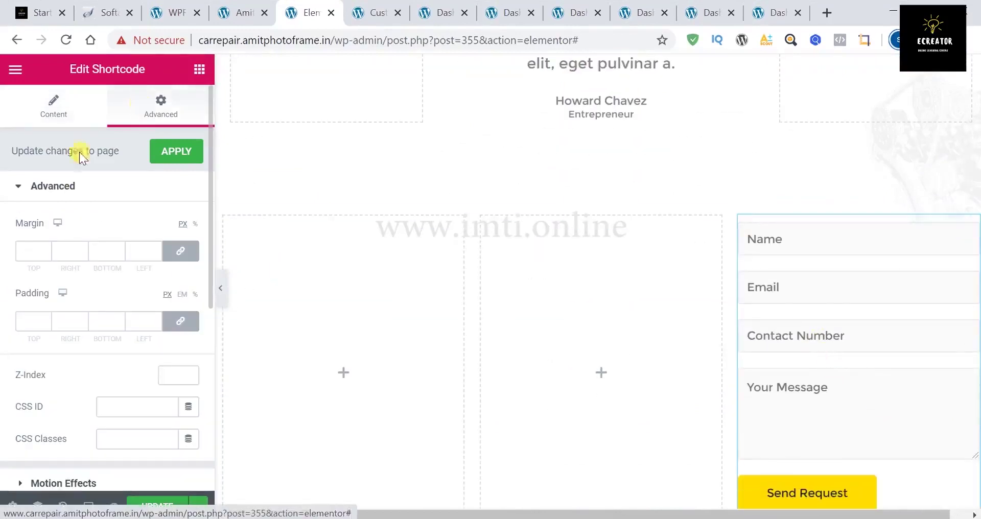
click(25, 322)
text(30)
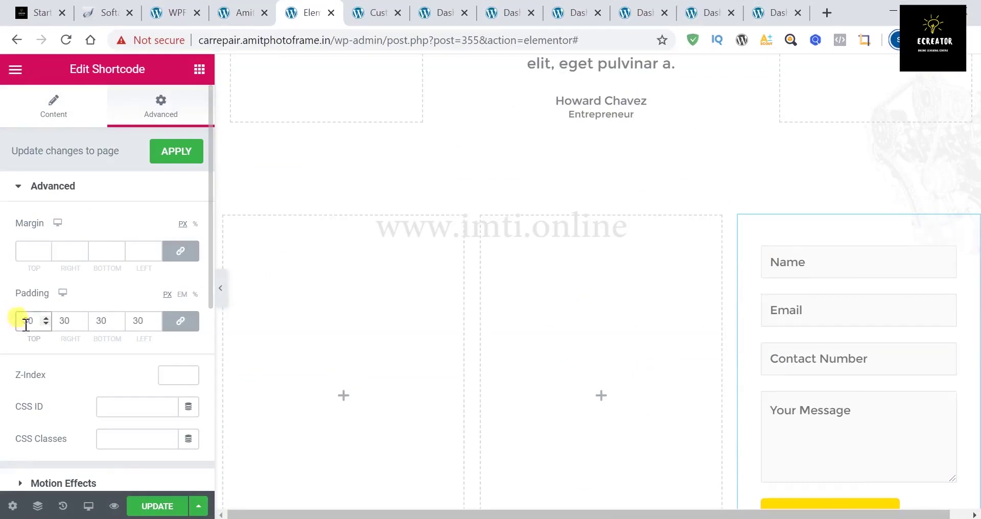
Give the new Shortcode widget a classic background in the light pinkish grey #E6DBDB.
scroll(81, 358, down, 5)
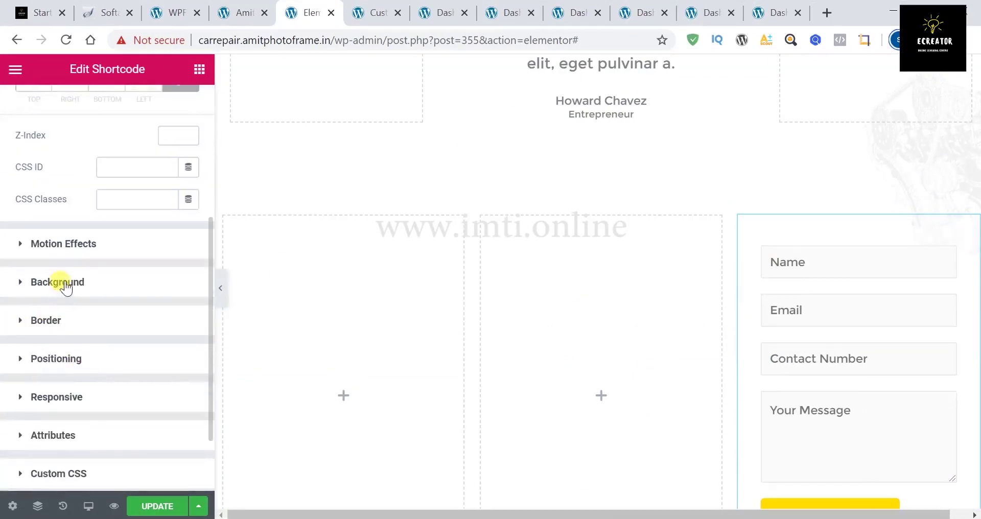
click(136, 284)
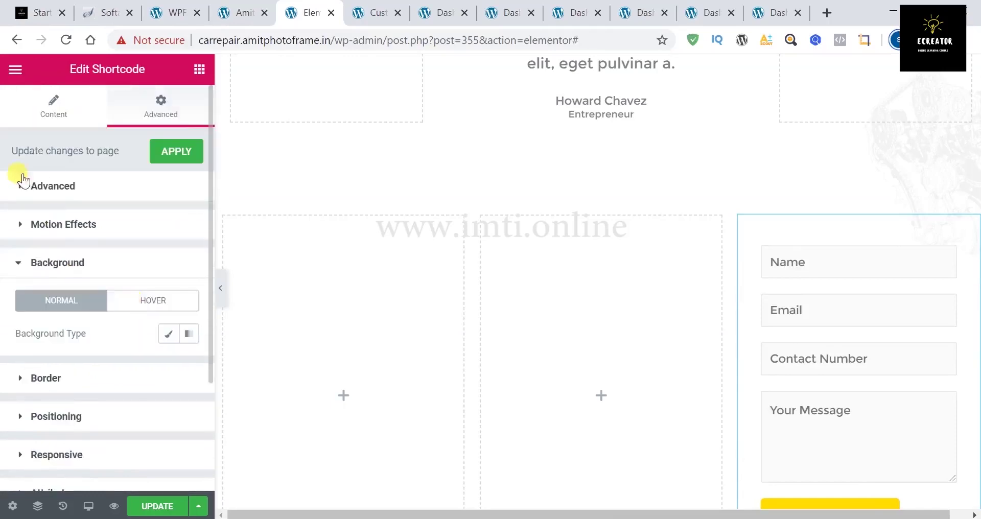
click(168, 333)
click(168, 367)
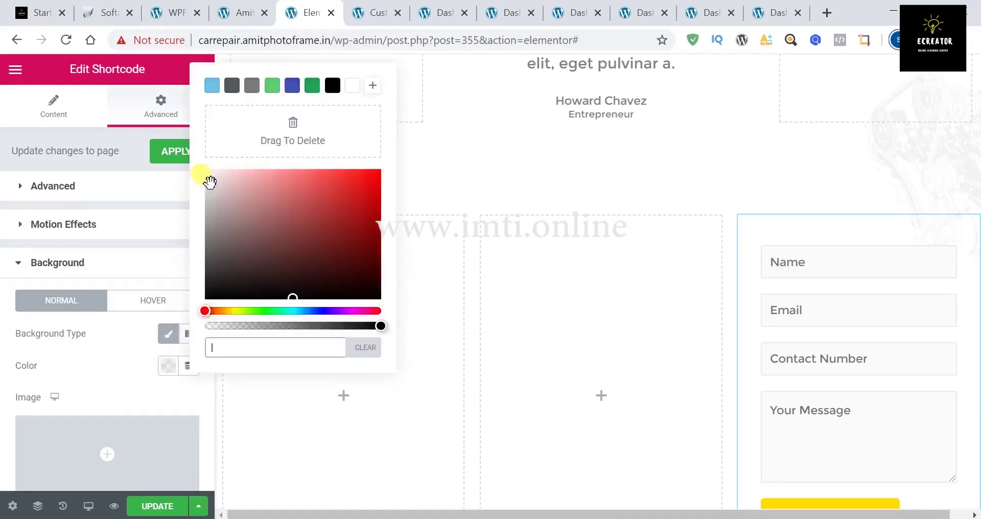
click(213, 182)
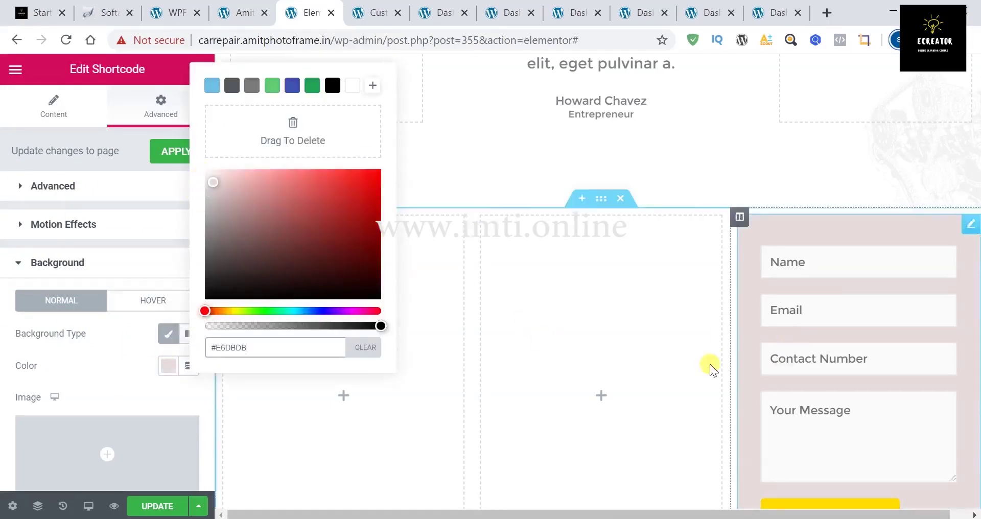
Add a Heading widget above the new form in the third column with the title "fill the form".
scroll(710, 368, down, 2)
scroll(705, 370, down, 2)
scroll(706, 370, up, 20)
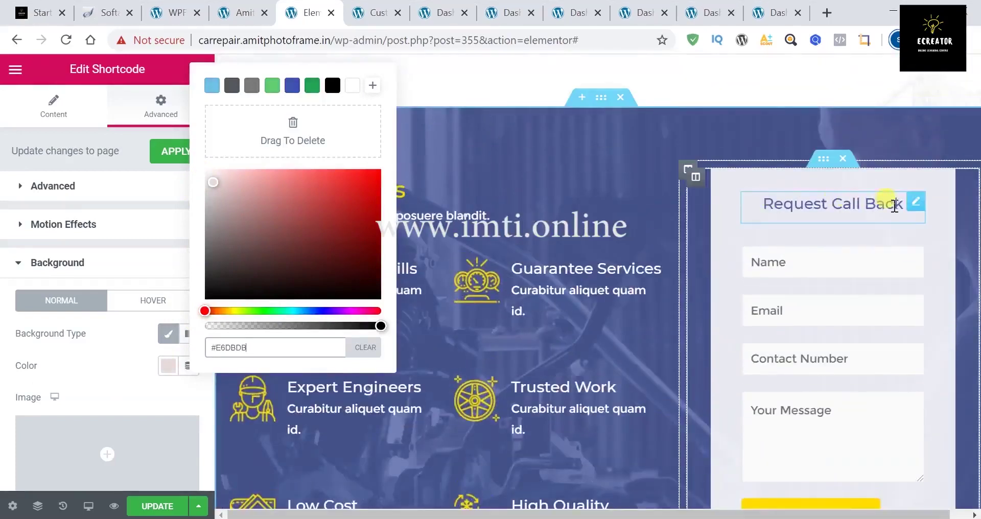
click(90, 122)
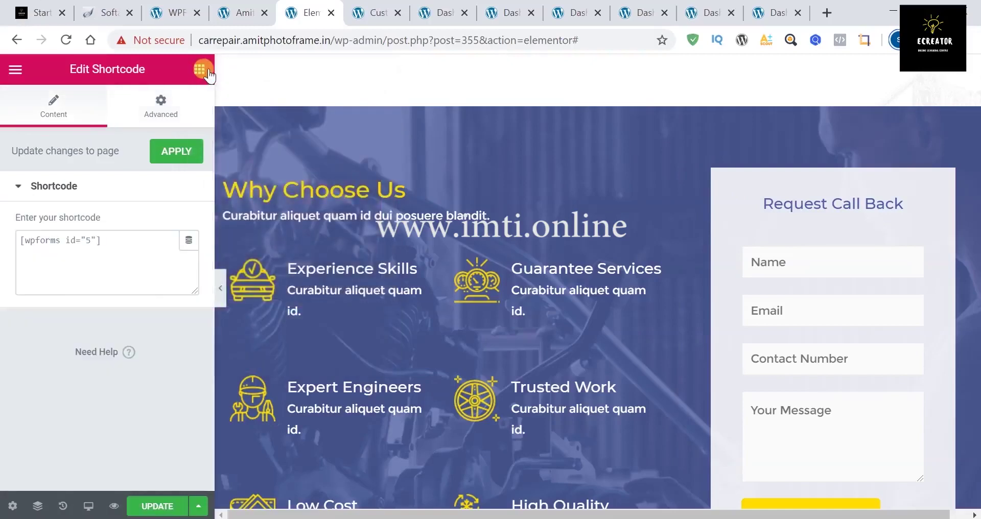
click(200, 69)
scroll(431, 235, down, 6)
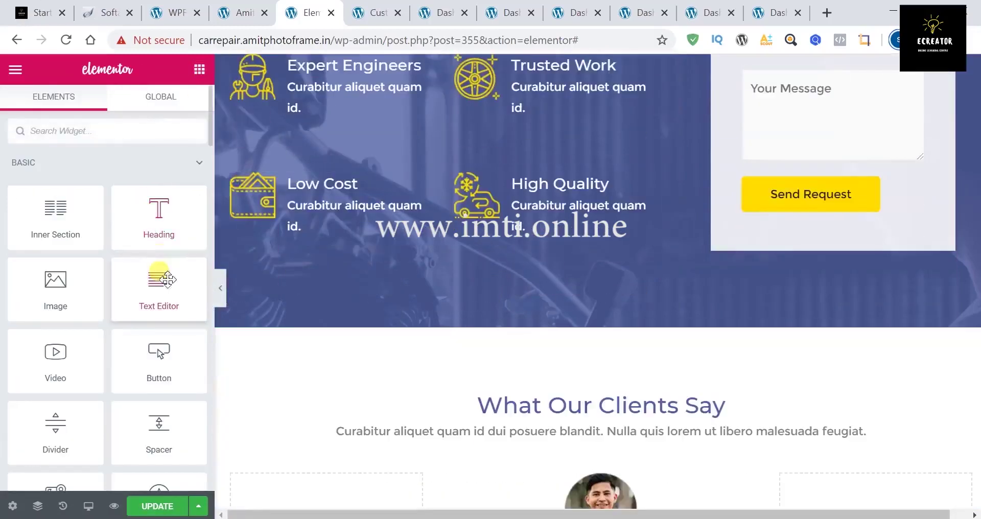
scroll(399, 271, down, 5)
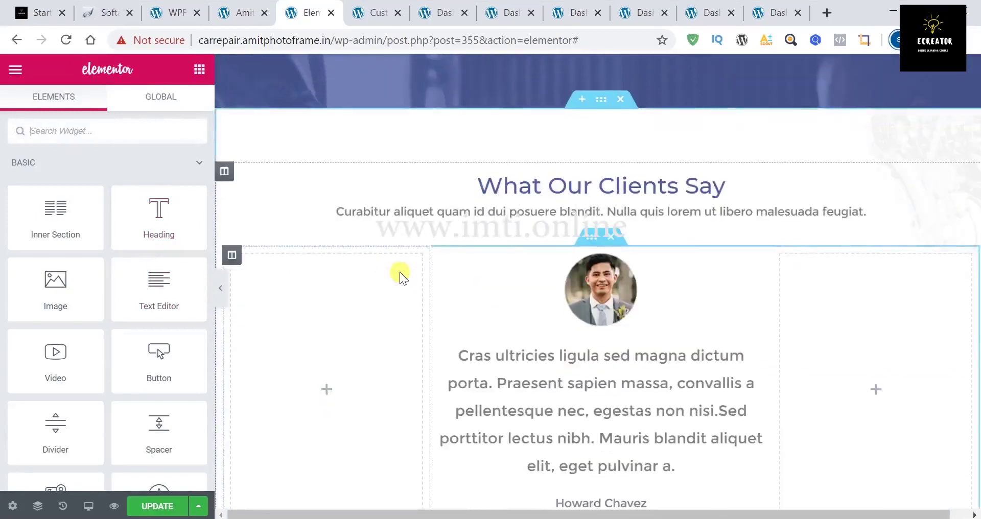
scroll(399, 271, down, 6)
scroll(399, 272, down, 2)
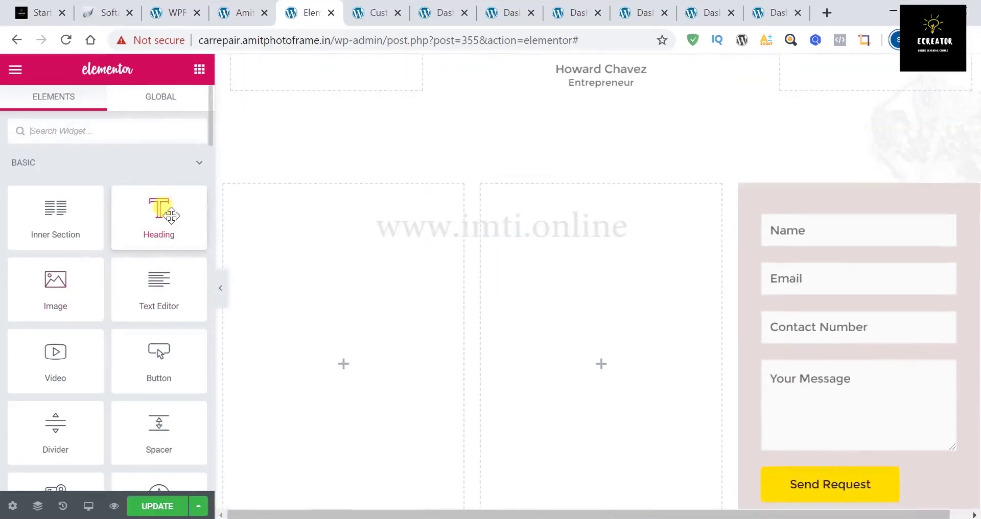
drag(179, 228, 851, 187)
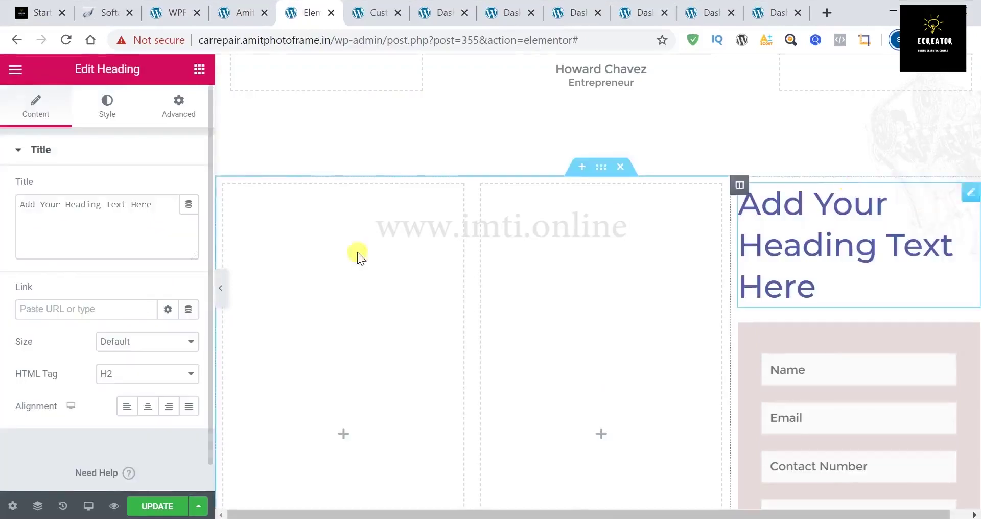
drag(156, 205, 2, 189)
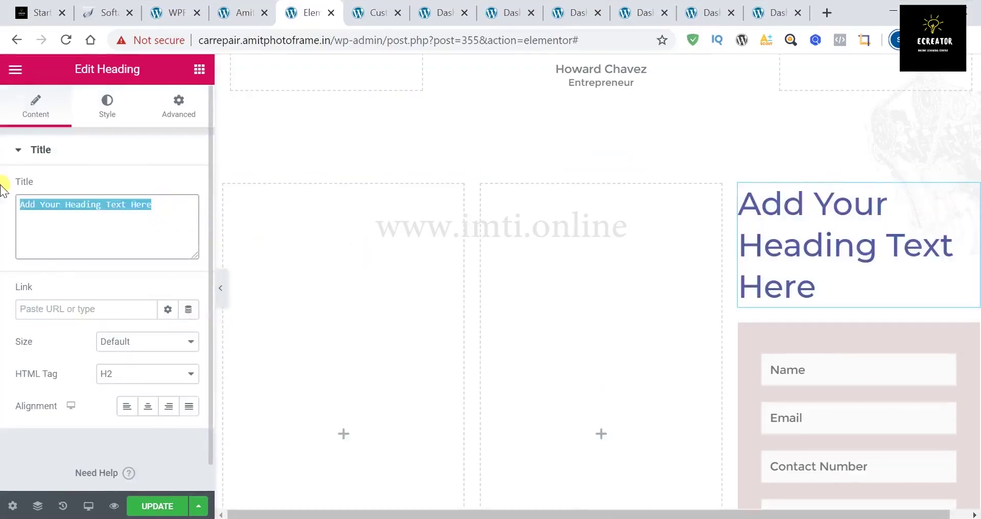
text(fill the form)
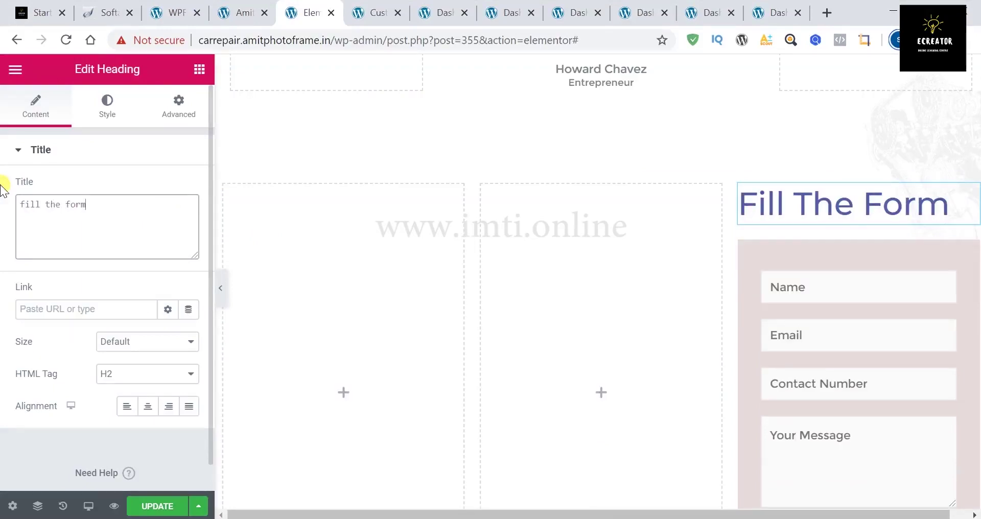
Set the typography size of the new form's heading to 20 px.
click(106, 106)
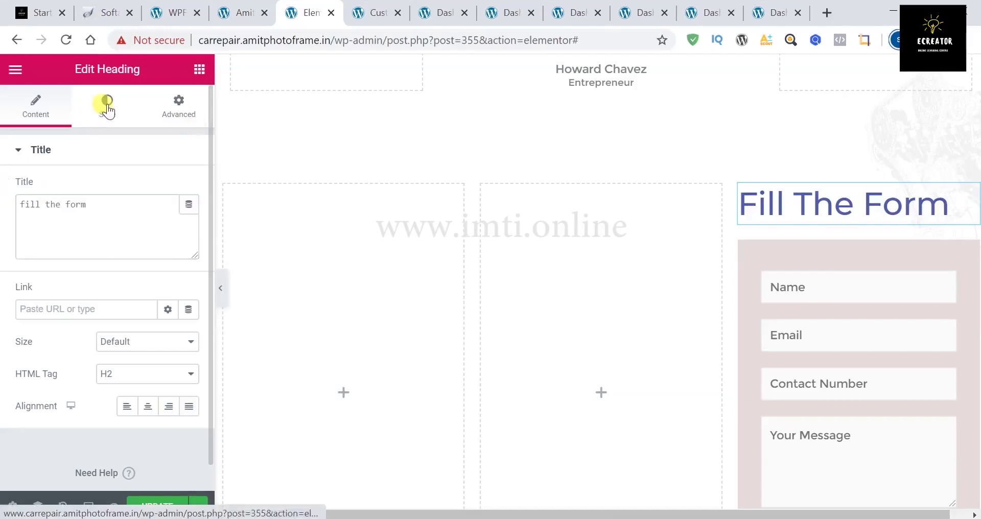
click(186, 222)
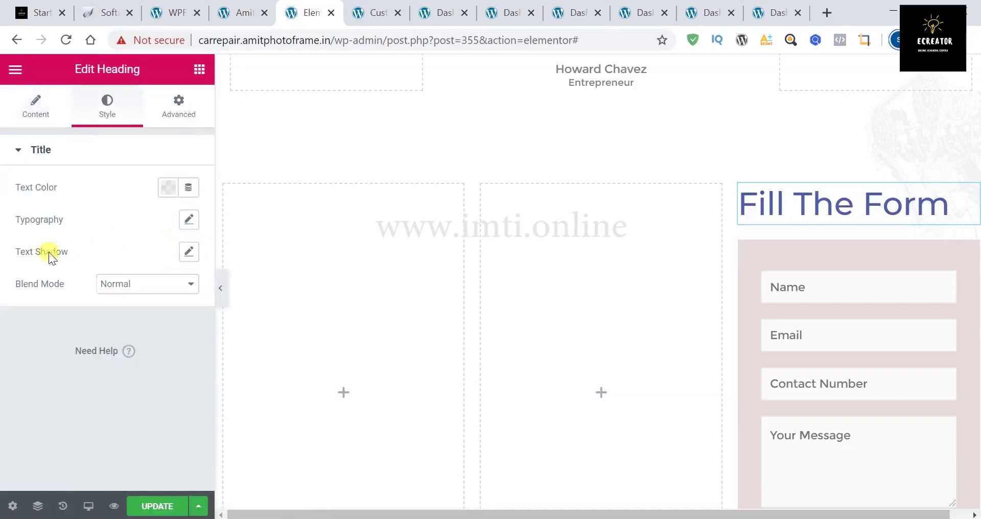
drag(26, 322, 35, 322)
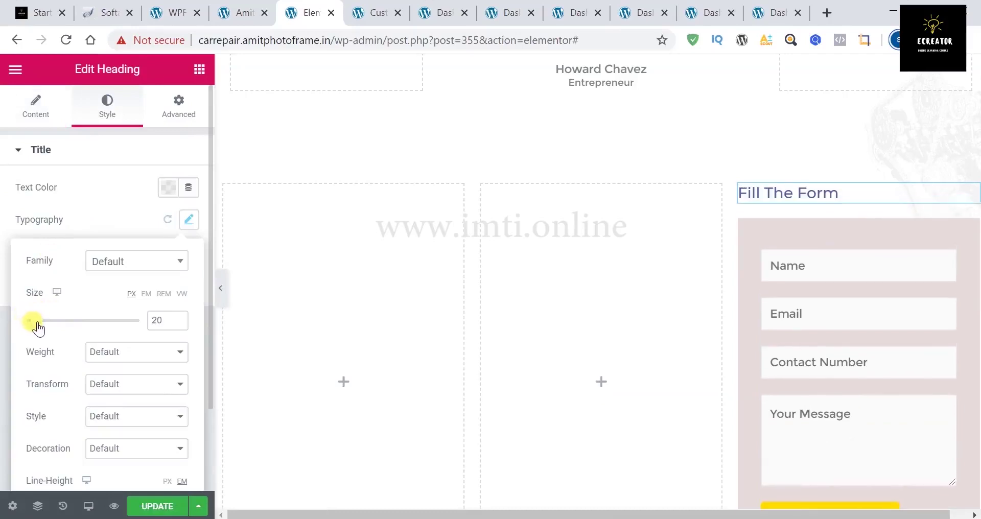
Center the alignment of the "fill the form" heading and compare it with the Request Call Back form's heading.
click(34, 104)
click(145, 414)
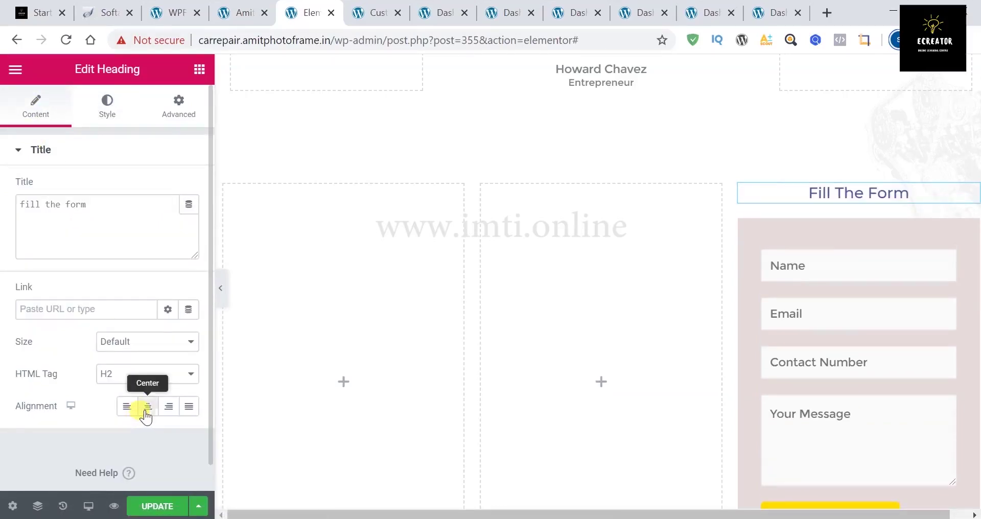
scroll(687, 262, up, 10)
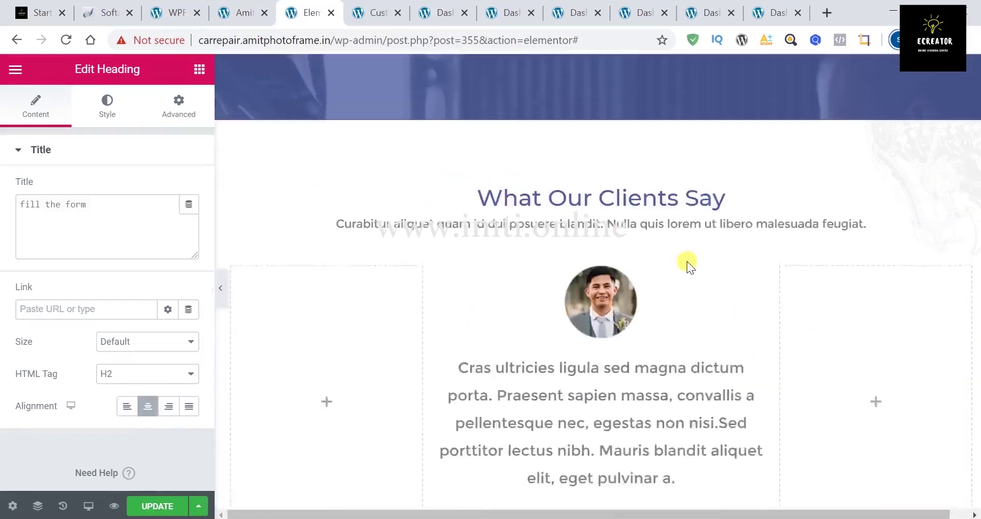
scroll(797, 159, up, 7)
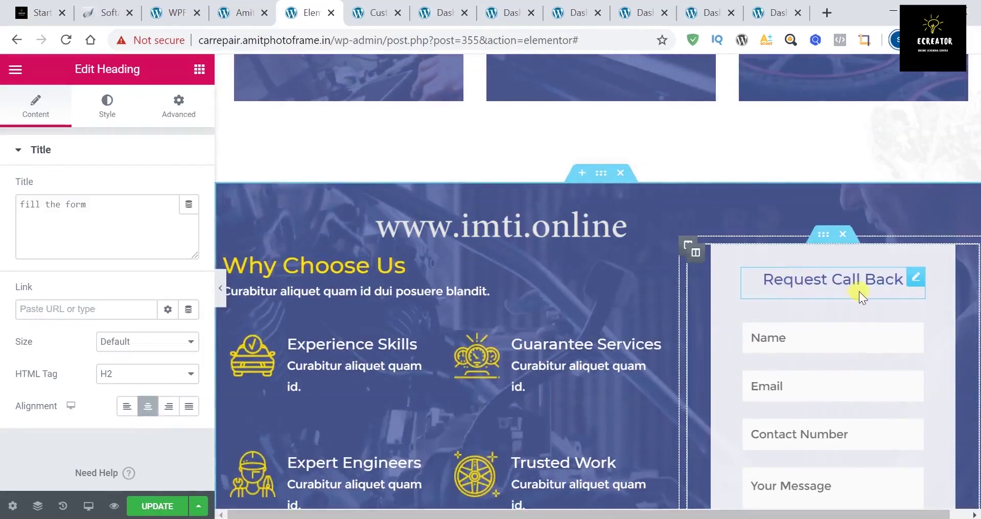
scroll(776, 300, down, 15)
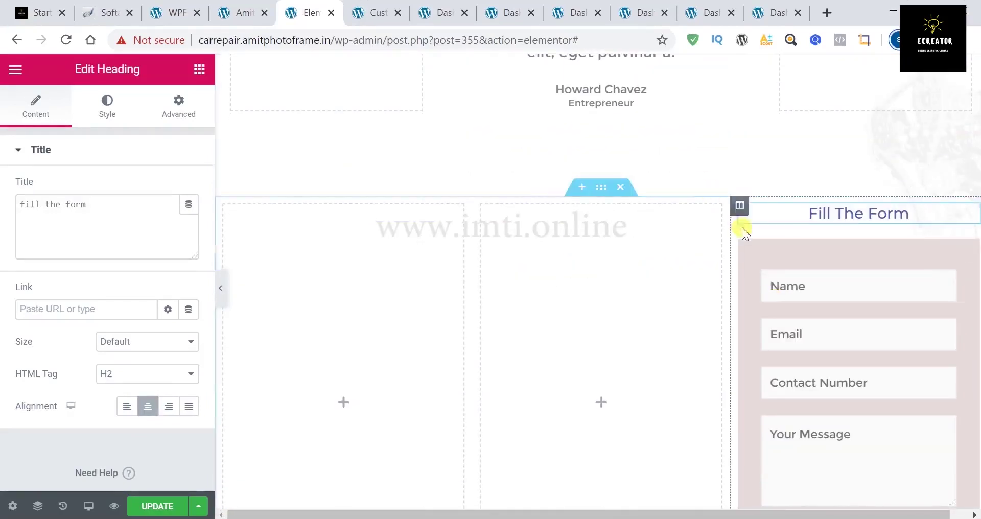
Give the third column, which holds the new form and its heading, a classic background in pinkish grey #E1D5D5.
click(740, 206)
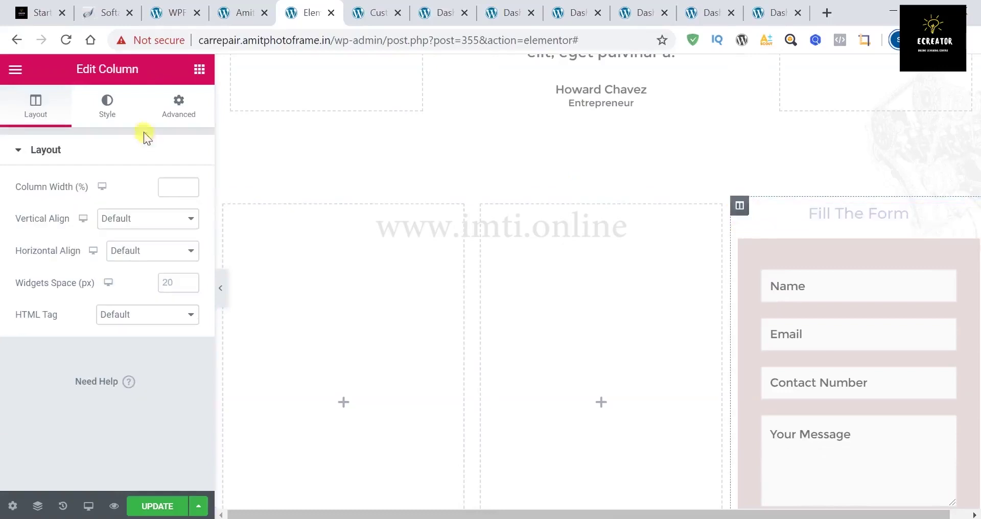
click(110, 108)
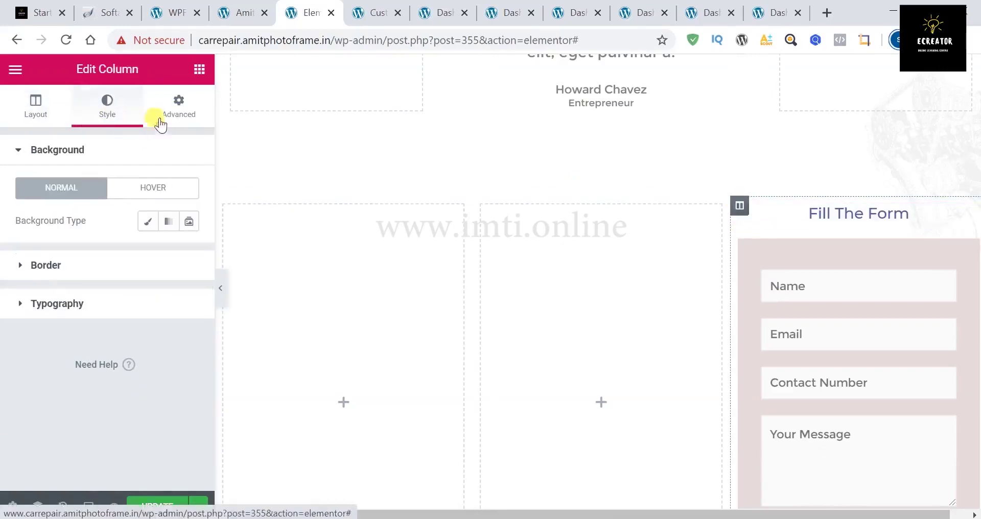
click(147, 222)
click(163, 252)
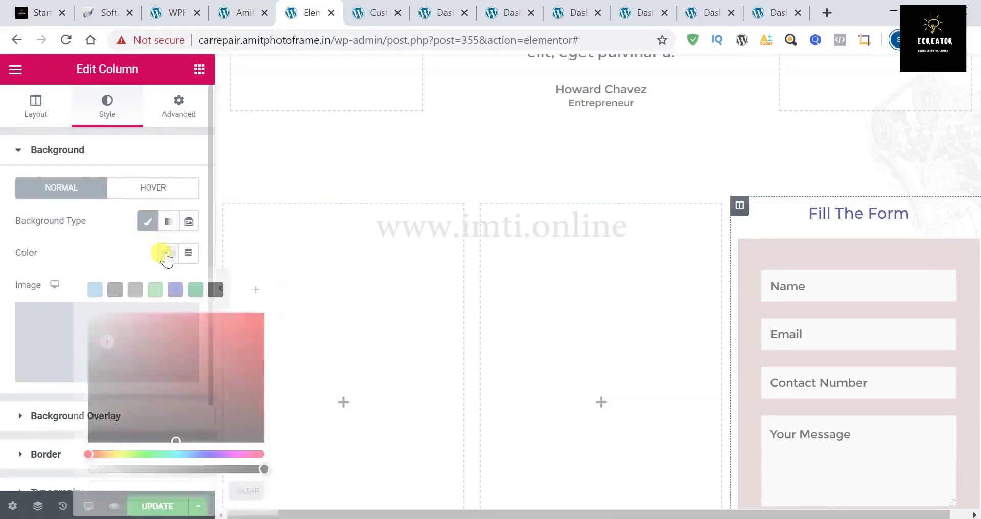
click(97, 326)
scroll(835, 363, down, 1)
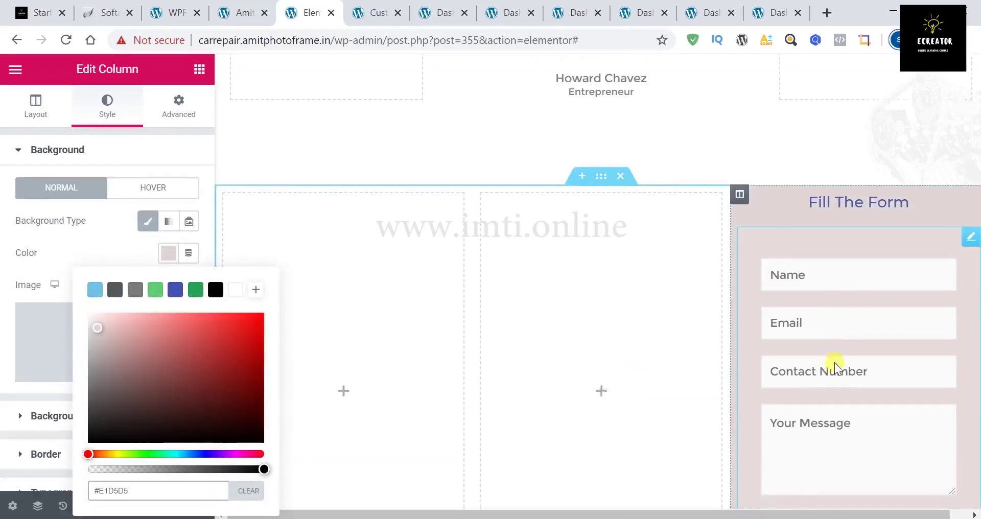
scroll(835, 363, down, 5)
scroll(835, 363, up, 8)
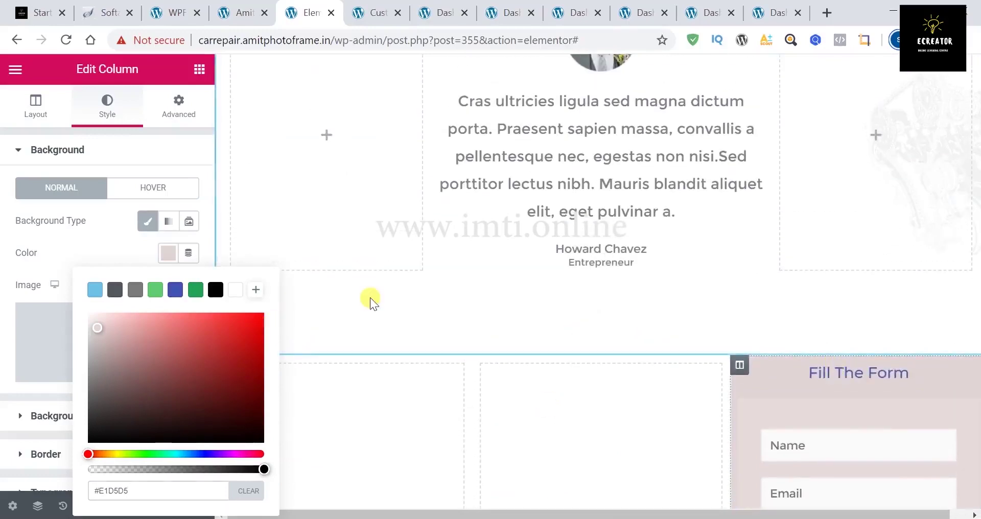
click(82, 253)
Check the Contact Form's shortcode in WPForms and add a Shortcode widget with [wpforms id="5"] to the new section's middle column.
click(235, 13)
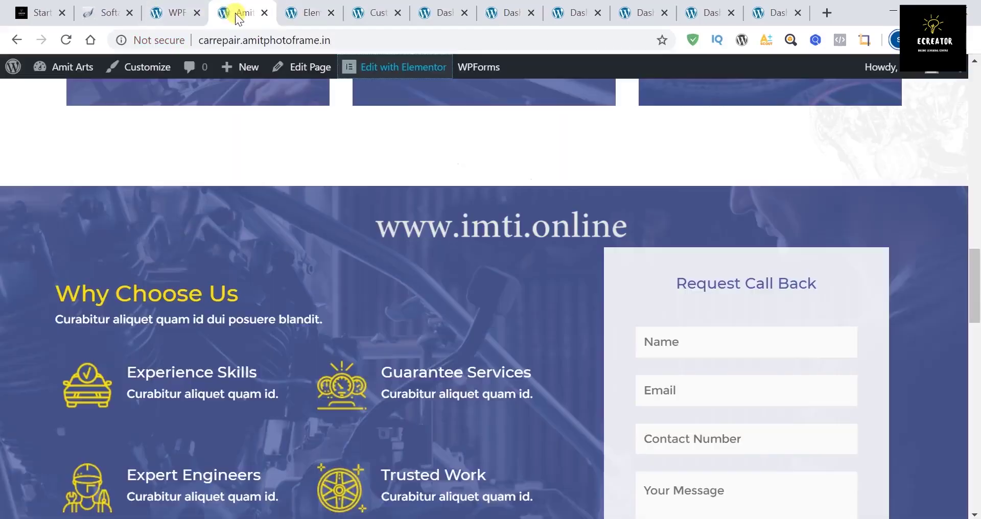
click(177, 14)
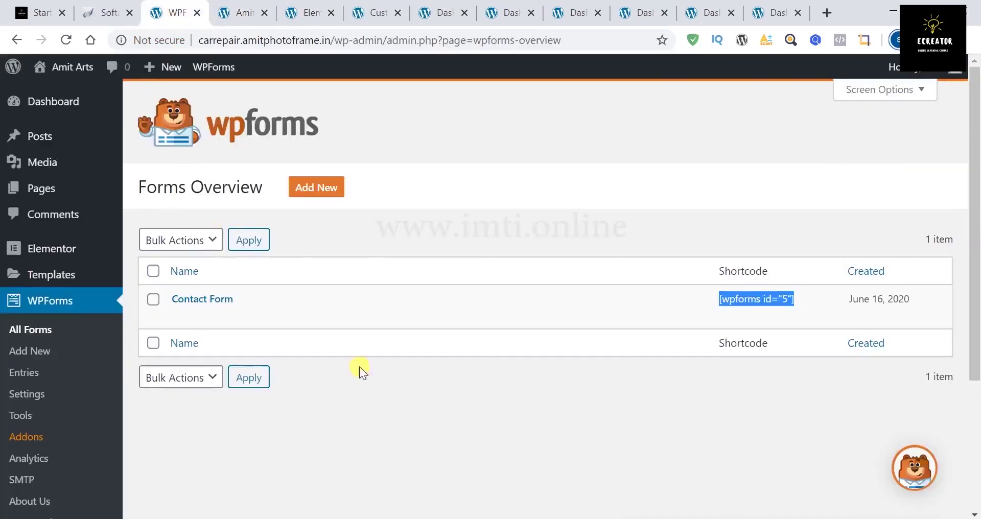
mouse_move(340, 314)
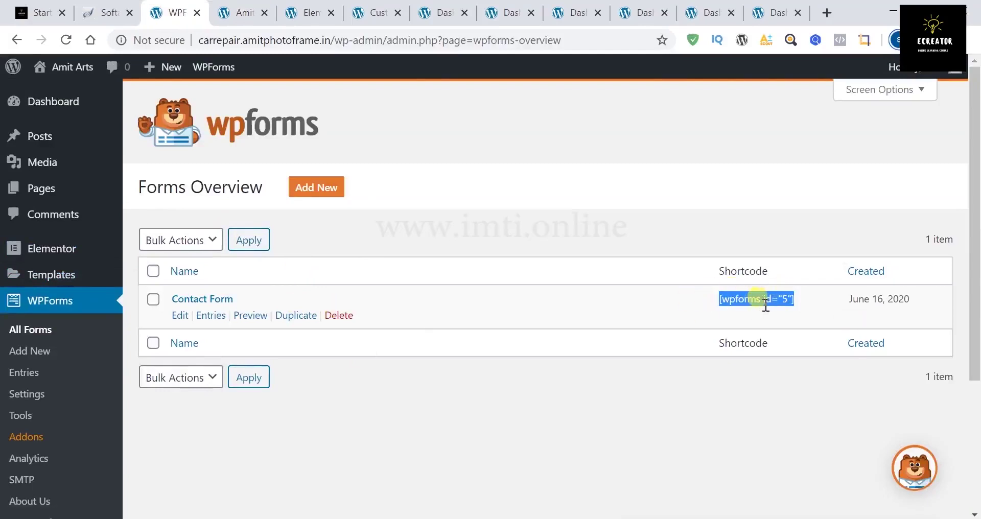
click(237, 14)
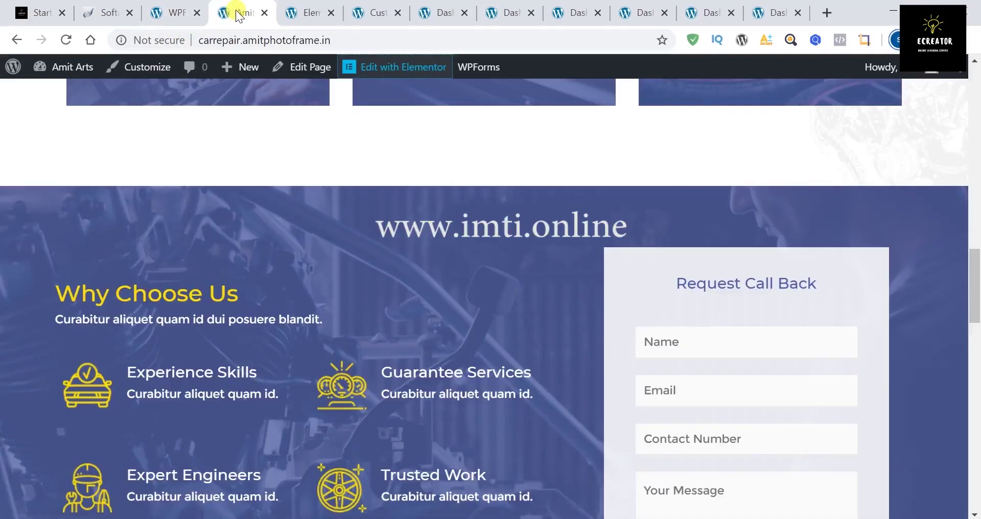
click(300, 13)
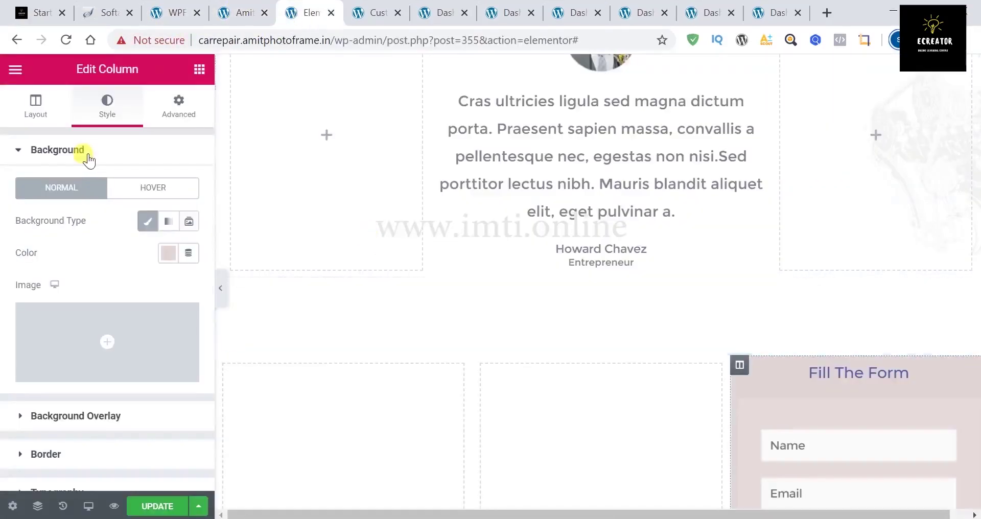
click(199, 69)
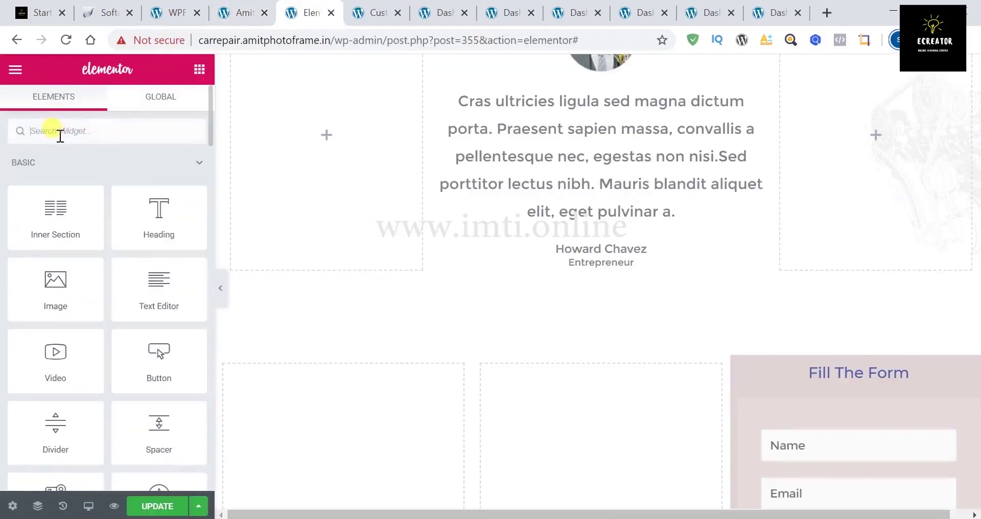
text(short)
drag(57, 175, 581, 434)
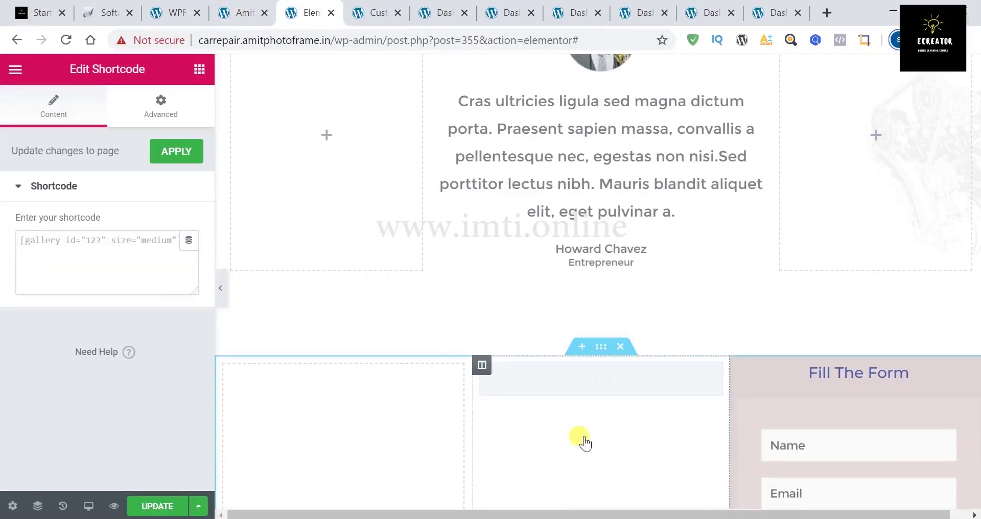
click(101, 240)
text([wpforms id="5"])
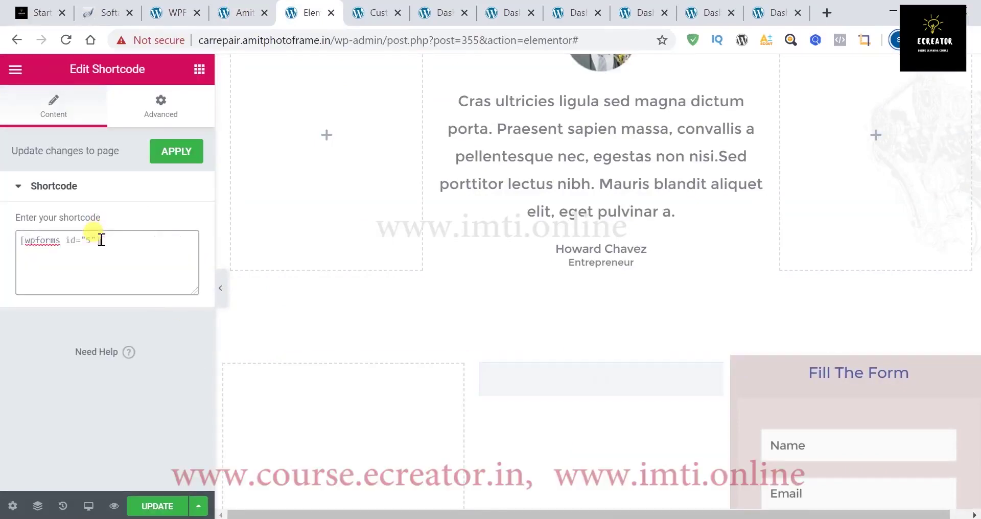
scroll(501, 416, down, 2)
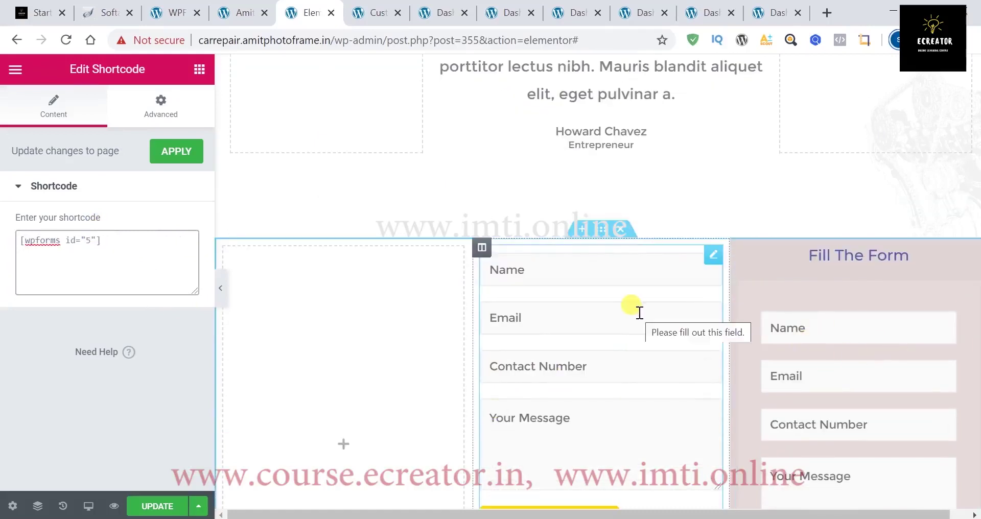
Delete the whole three-column section containing the trial forms and update the home page.
click(620, 230)
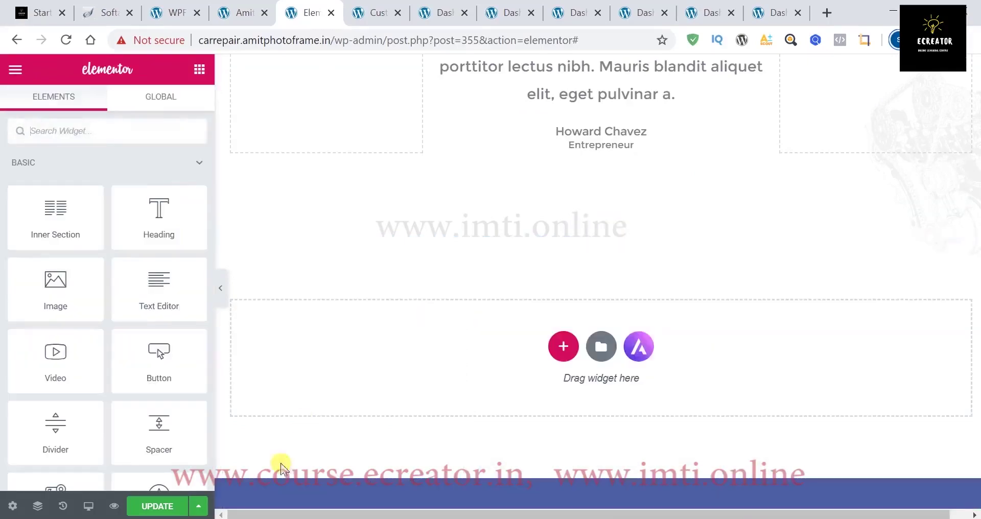
click(157, 506)
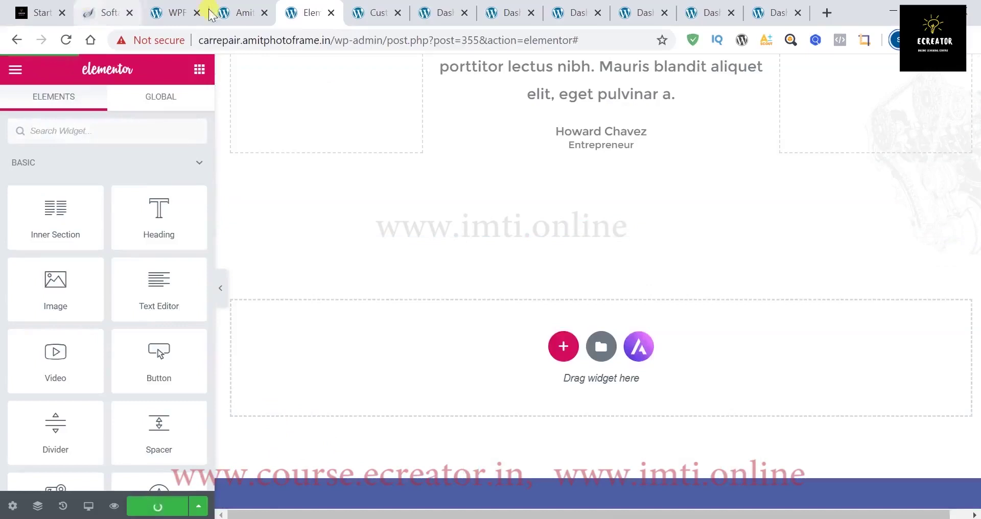
Review the Request Call Back form and the footer columns on the live home page.
click(231, 12)
scroll(604, 287, down, 5)
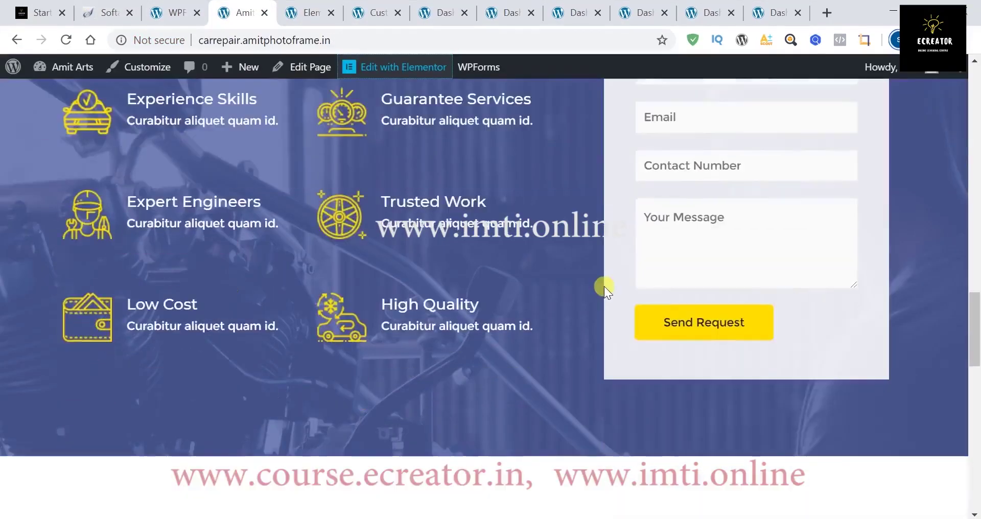
scroll(605, 286, up, 3)
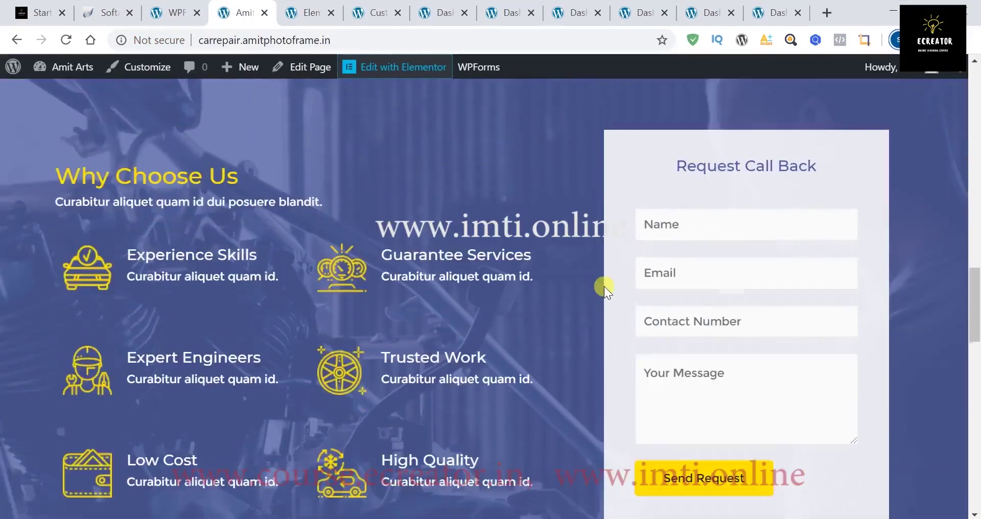
click(689, 226)
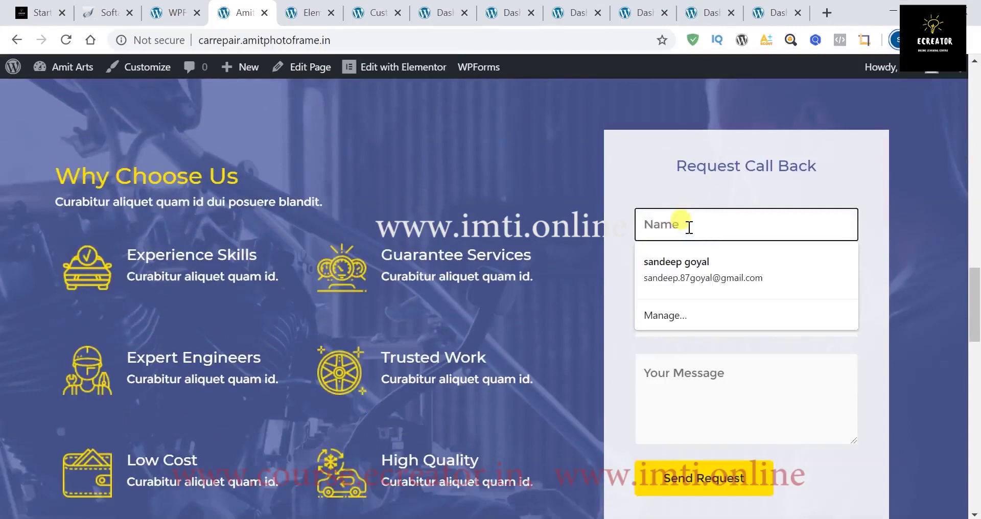
scroll(498, 226, down, 10)
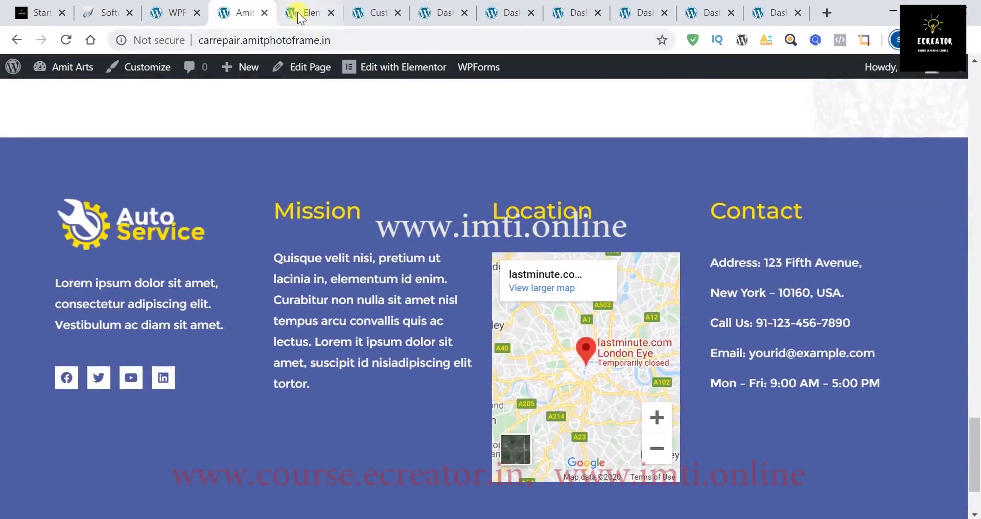
scroll(511, 327, down, 2)
scroll(520, 405, up, 3)
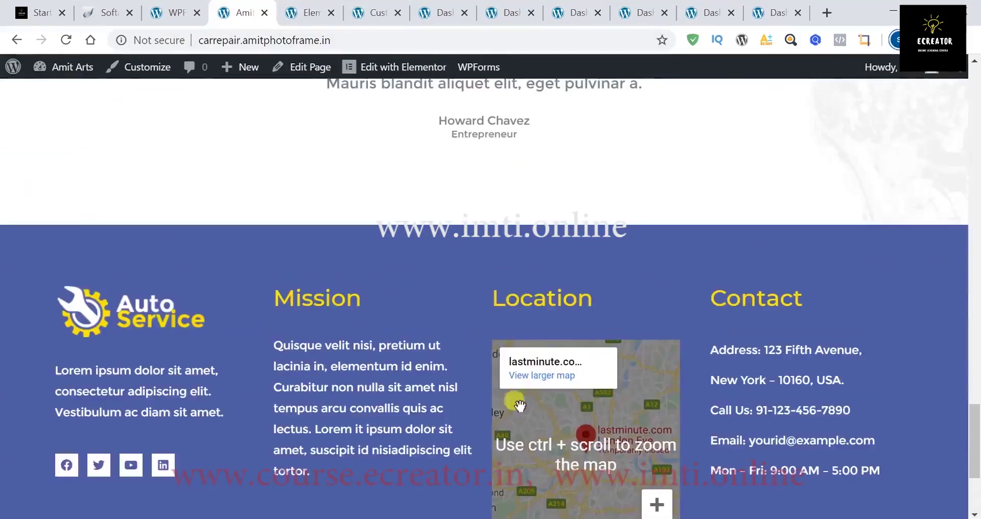
Open the site's Footer template in Elementor and show the settings of its Google Maps widget.
click(302, 11)
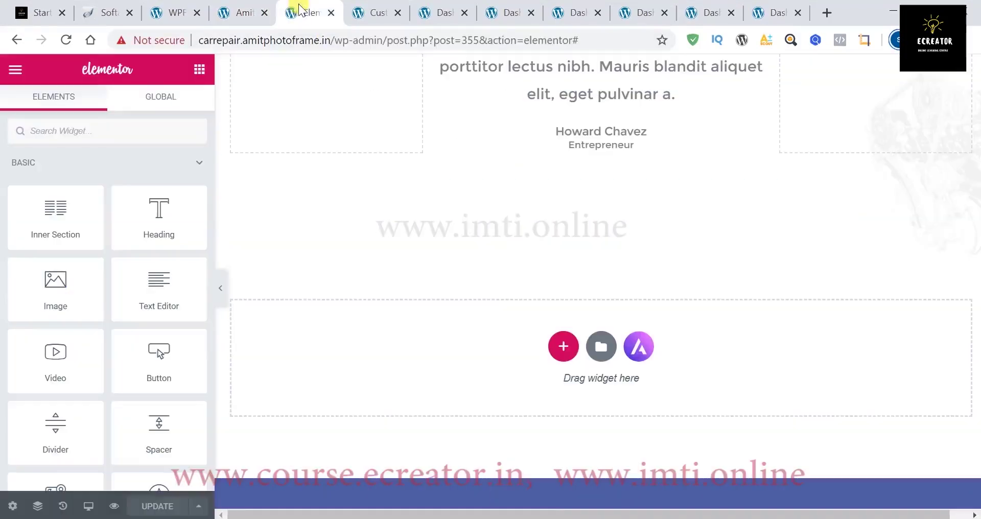
click(175, 15)
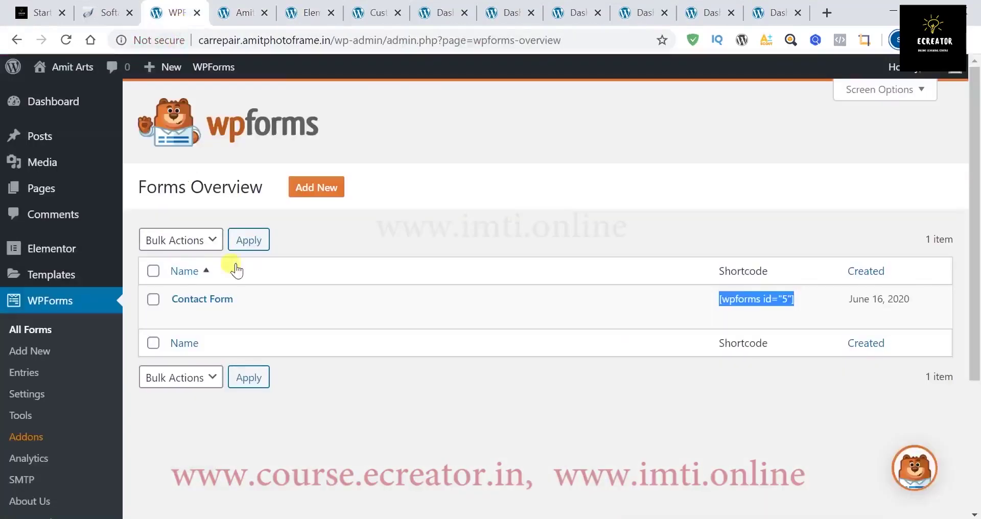
scroll(46, 337, down, 3)
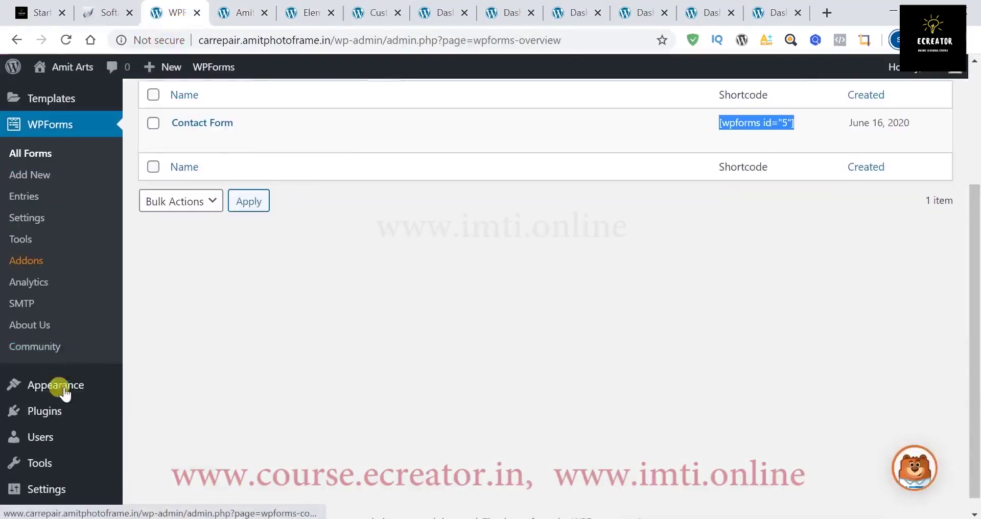
mouse_move(64, 391)
click(167, 409)
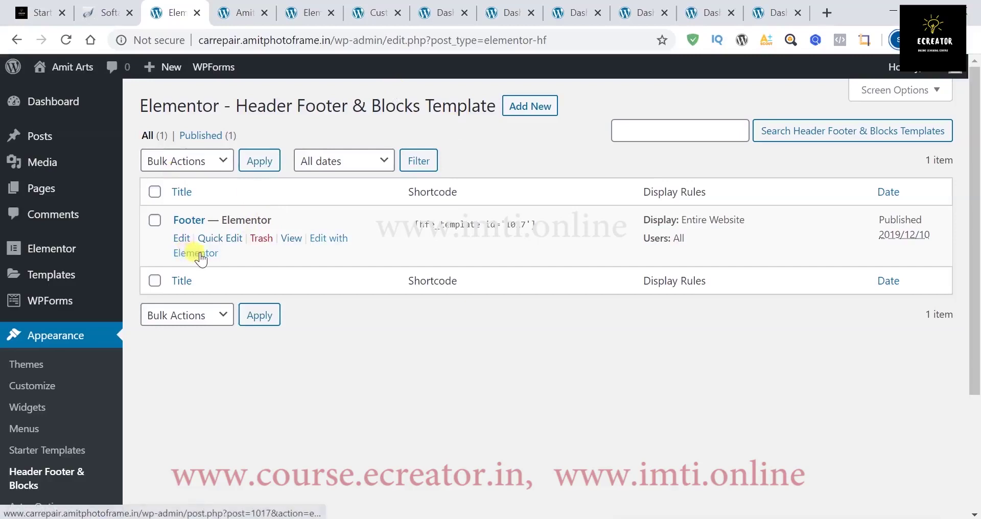
click(199, 254)
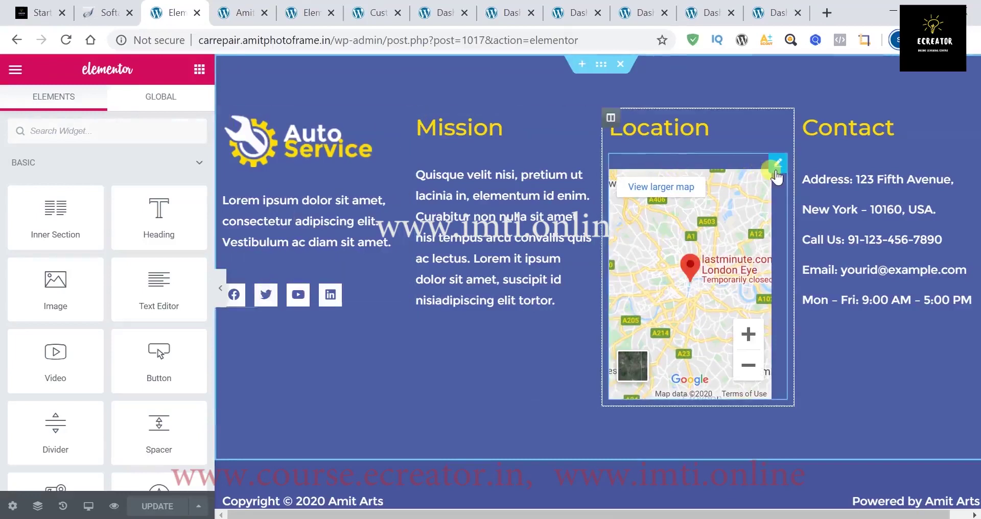
click(776, 165)
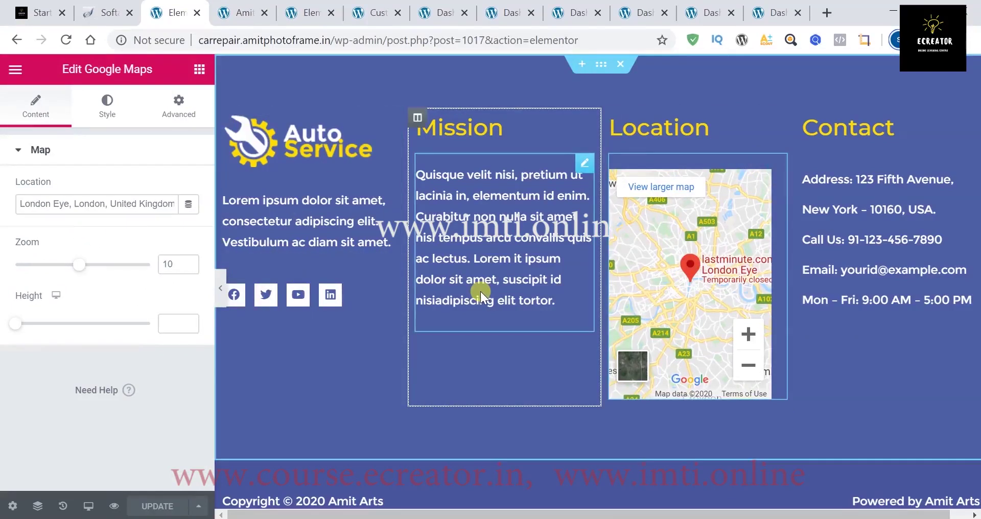
Duplicate the footer's Mission column and delete the text block from the duplicate.
right_click(418, 130)
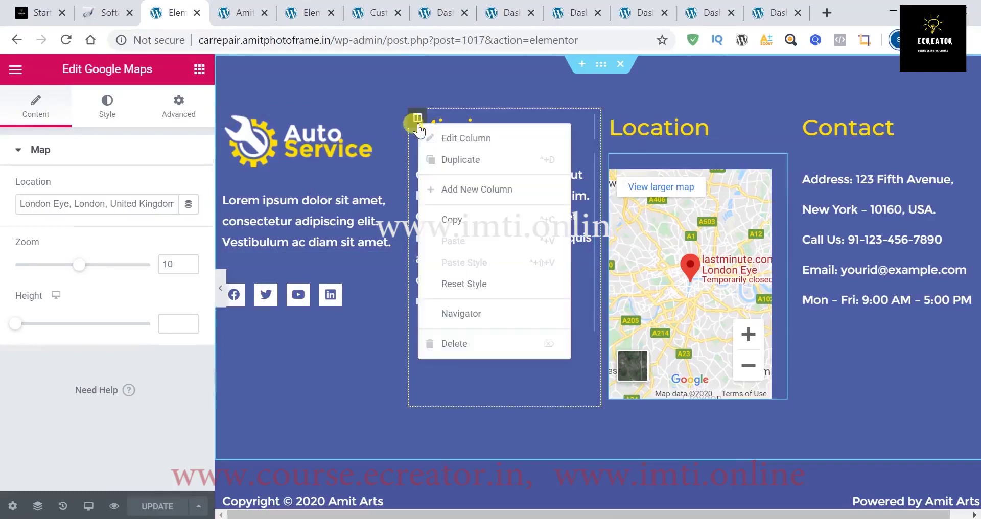
click(459, 160)
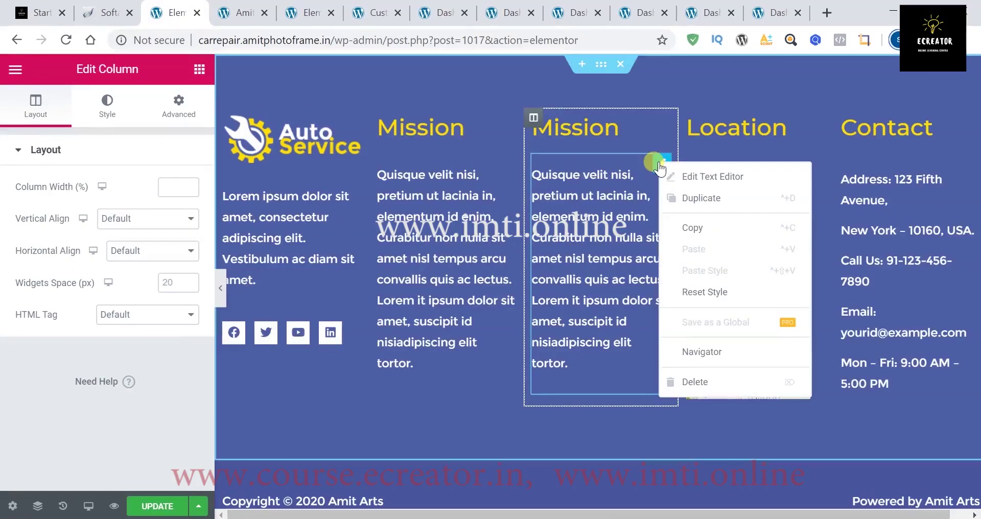
key(Delete)
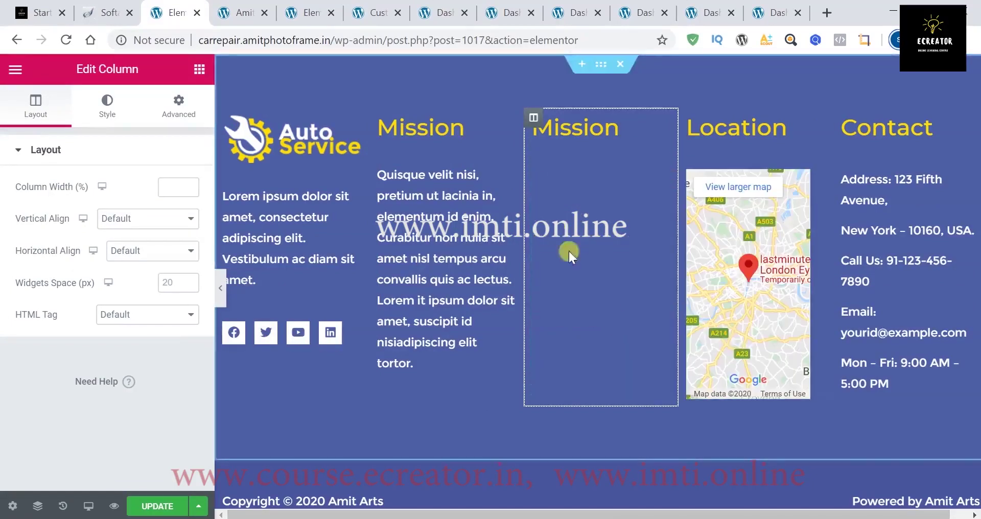
Add a Google Maps widget beneath the heading in the footer's duplicated Mission column.
click(199, 70)
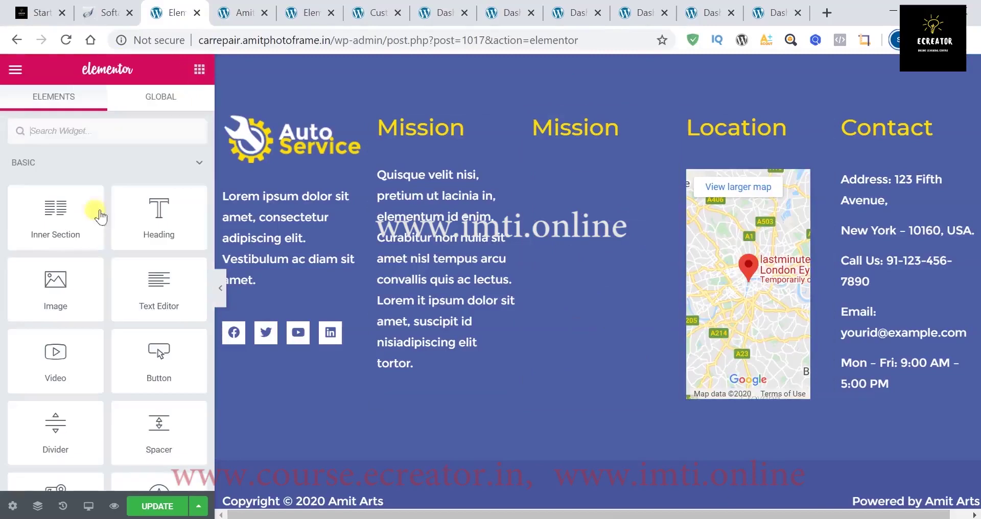
scroll(83, 303, down, 3)
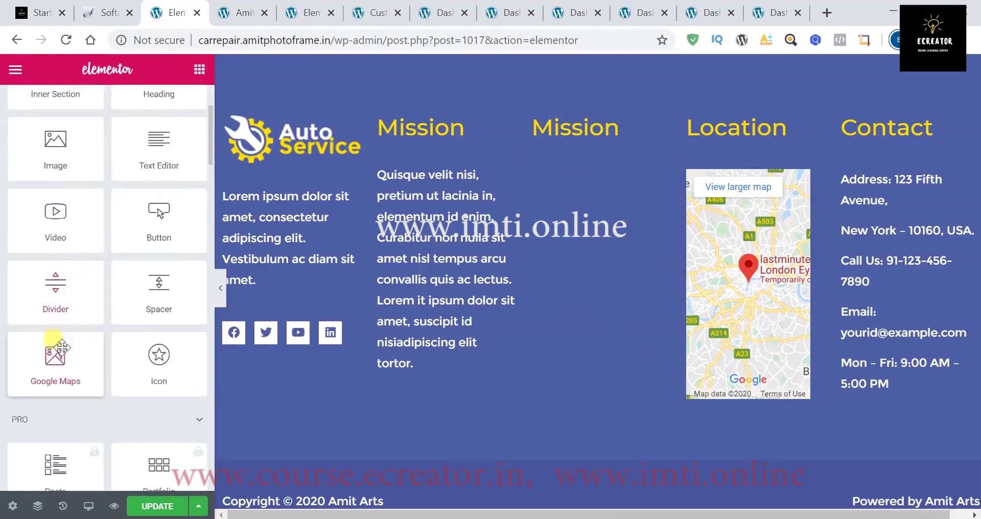
drag(60, 353, 580, 141)
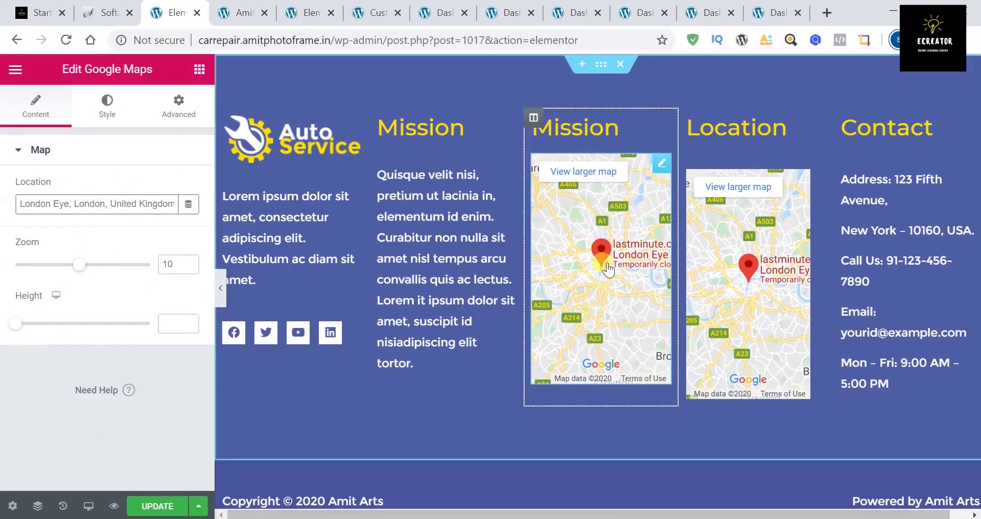
Set the new map's zoom to 9 and height to 151, and look through its style options.
drag(80, 264, 72, 264)
mouse_move(13, 324)
mouse_down()
mouse_move(51, 330)
mouse_move(23, 327)
mouse_up()
click(107, 128)
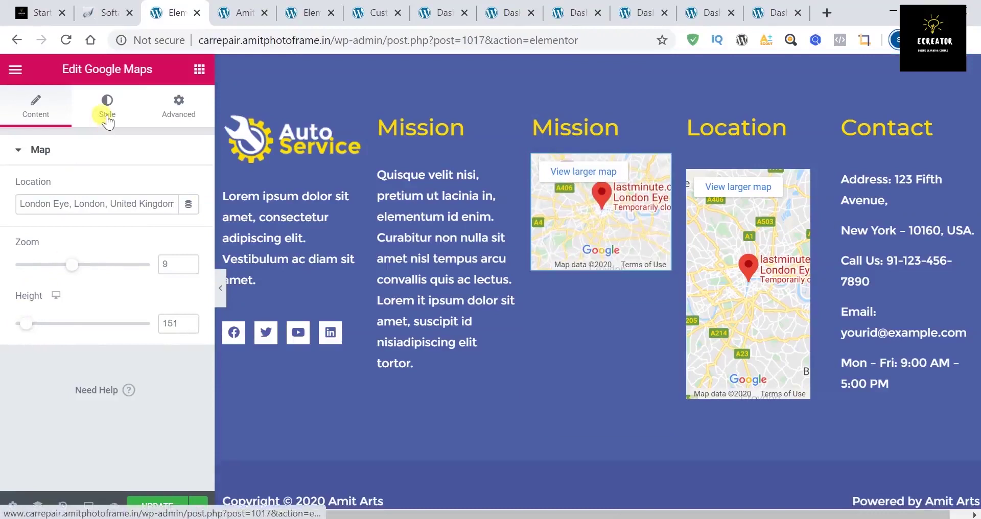
click(168, 121)
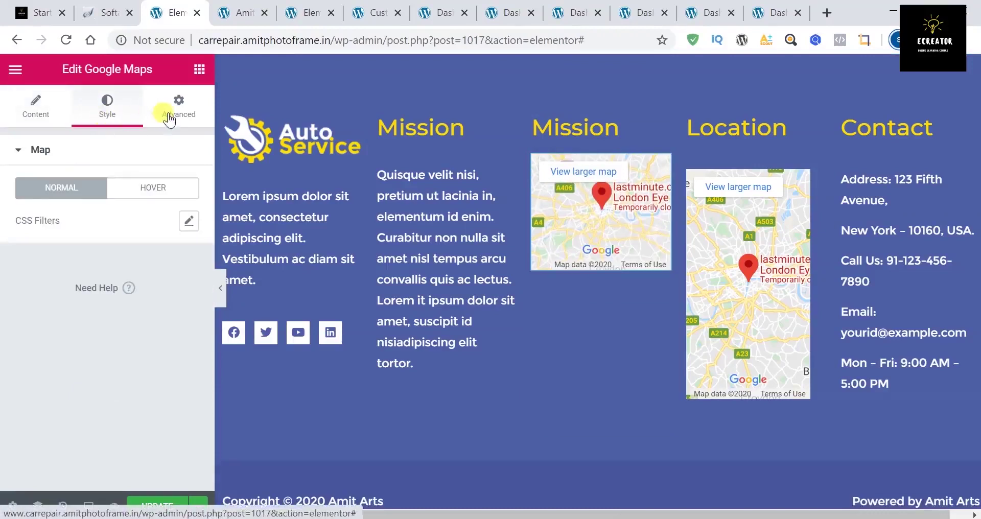
click(29, 117)
Return to the live home page and open the site's Services page from its header navigation.
key(ctrl+Tab)
key(Home)
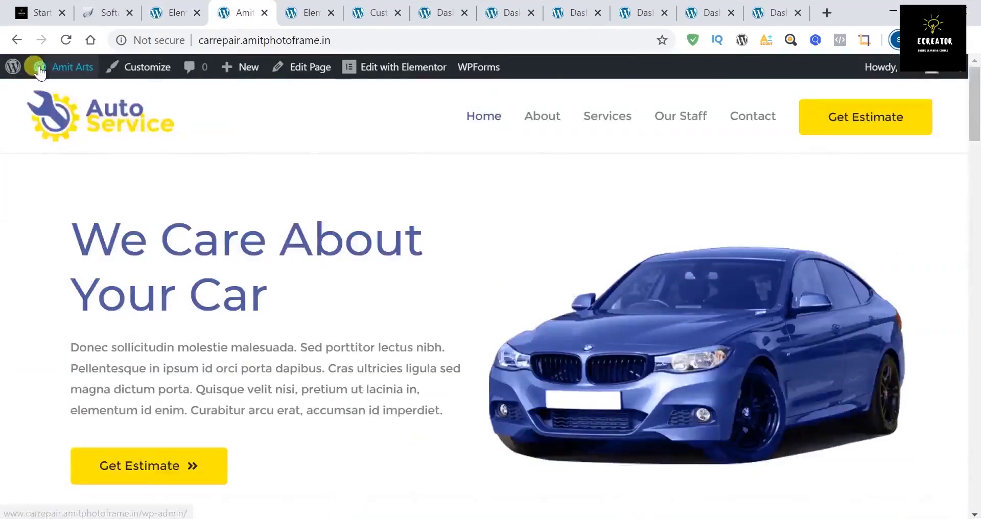
mouse_move(41, 67)
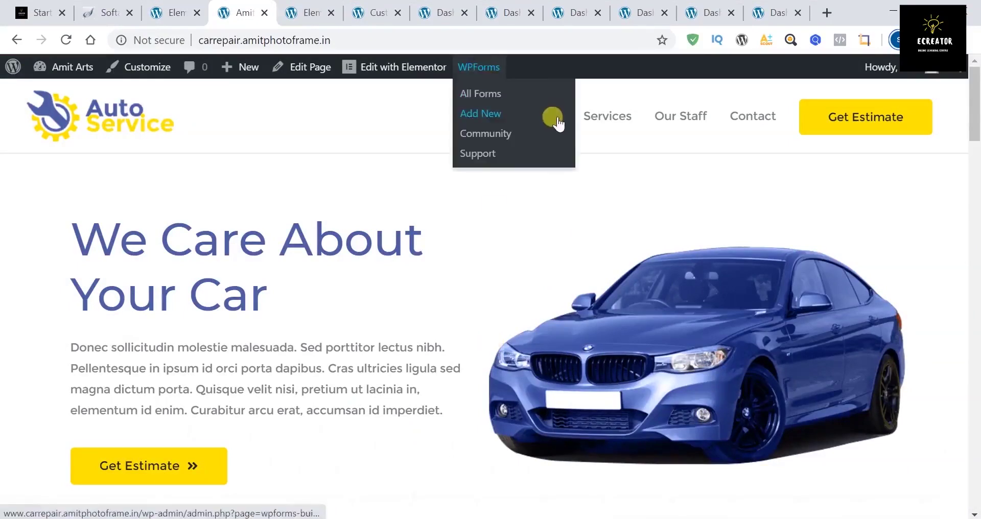
click(606, 125)
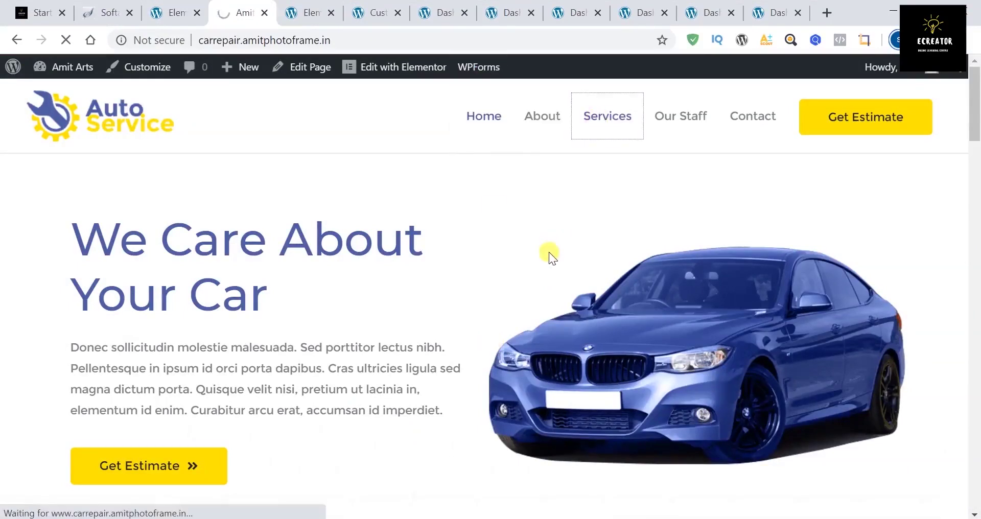